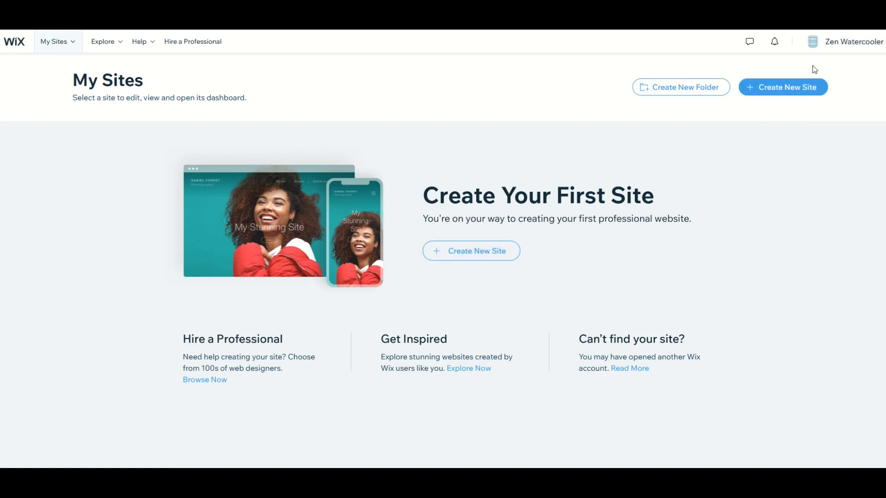
Step: Start a new site of the type Entertainment Blog and choose to build it from a template in the Editor
left_click(456, 255)
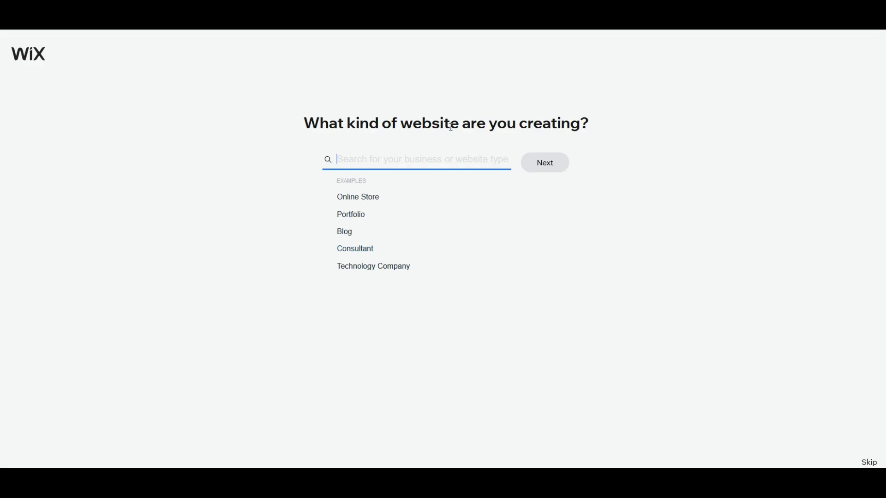
left_click(344, 234)
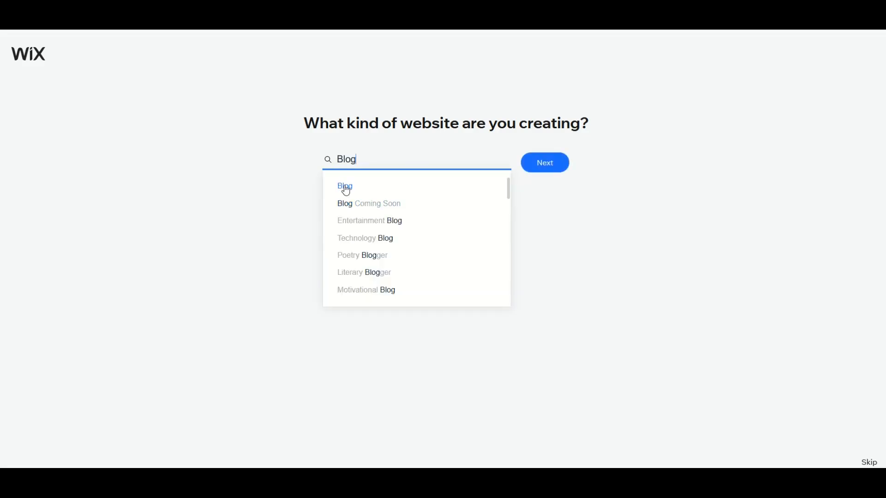
left_click(360, 223)
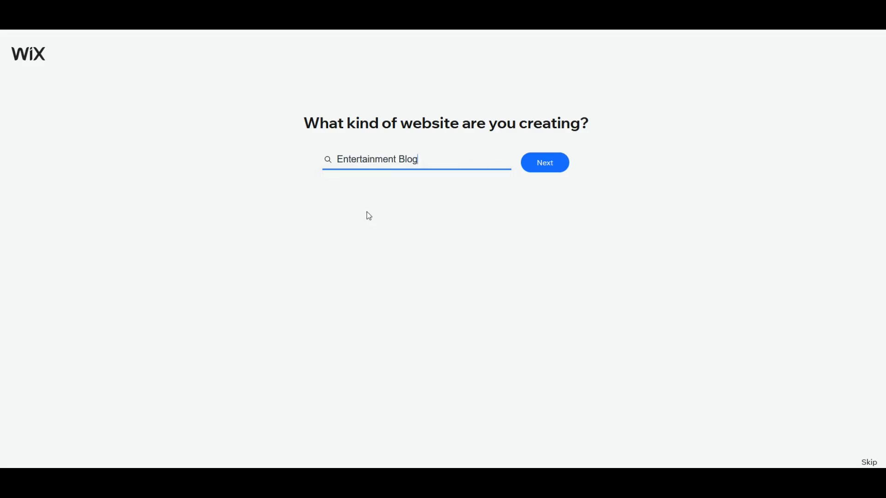
left_click(548, 165)
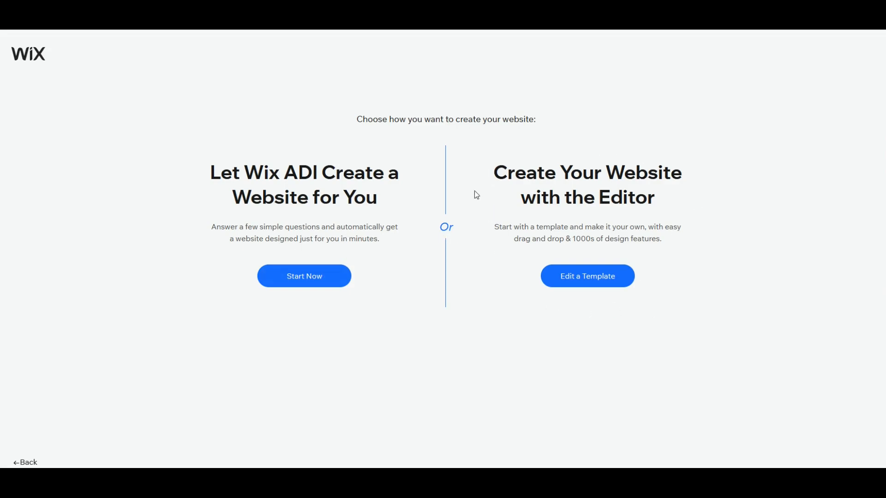
left_click(579, 283)
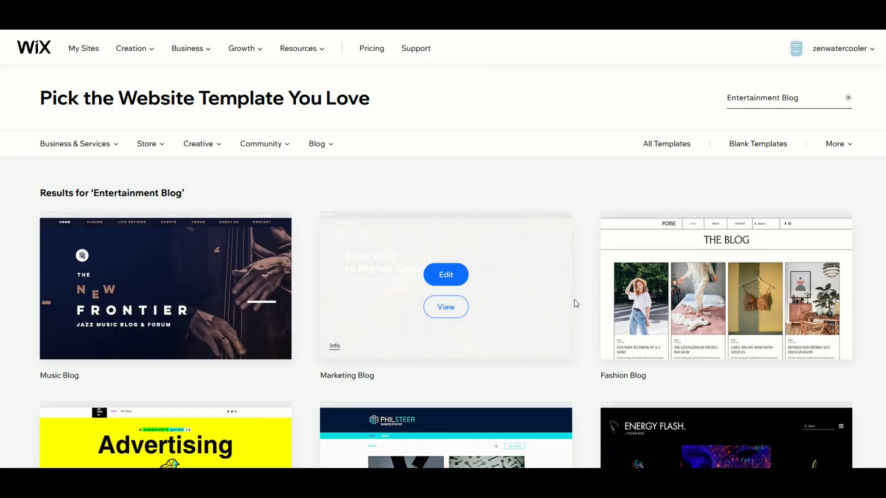
Step: Browse the Entertainment Blog template results, including pages 2 and 3
scroll(652, 299, "down", 10)
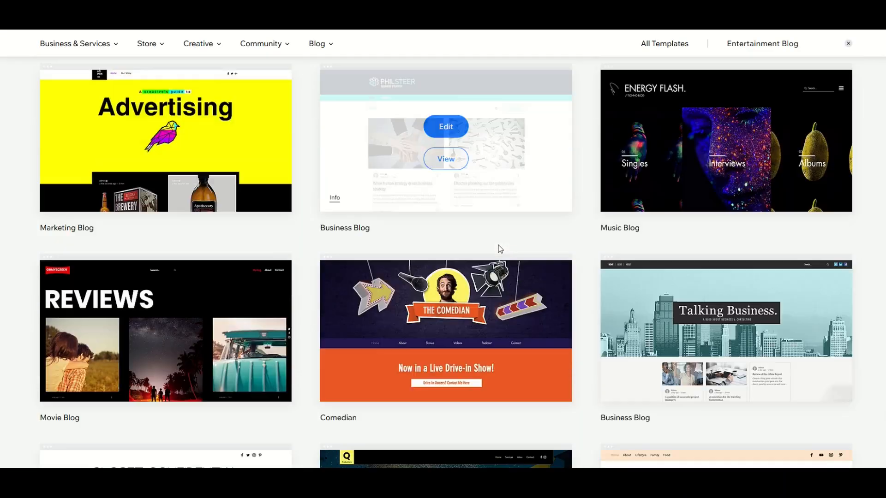
scroll(499, 250, "down", 4)
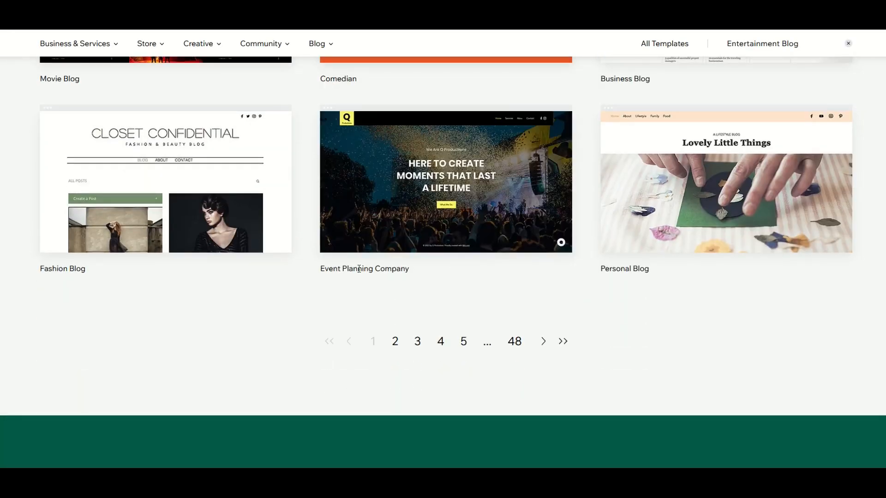
scroll(275, 290, "up", 1)
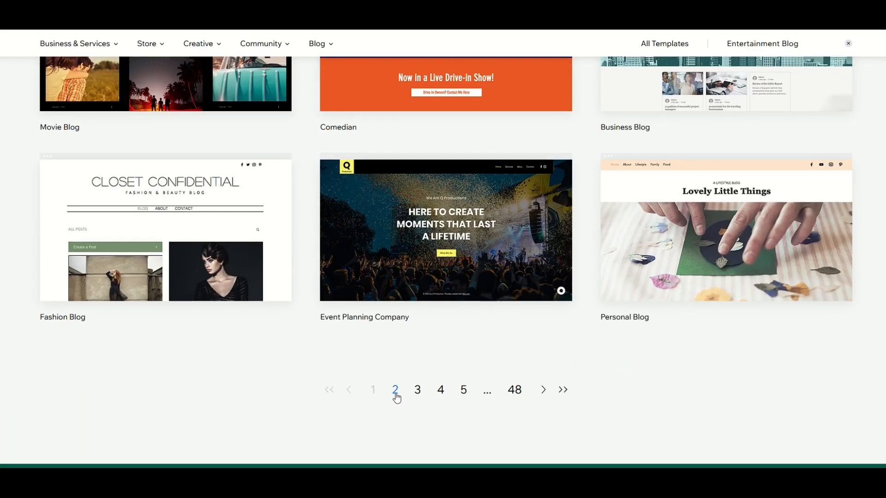
left_click(395, 392)
scroll(318, 377, "down", 6)
scroll(319, 377, "down", 4)
scroll(317, 377, "down", 1)
scroll(319, 378, "down", 3)
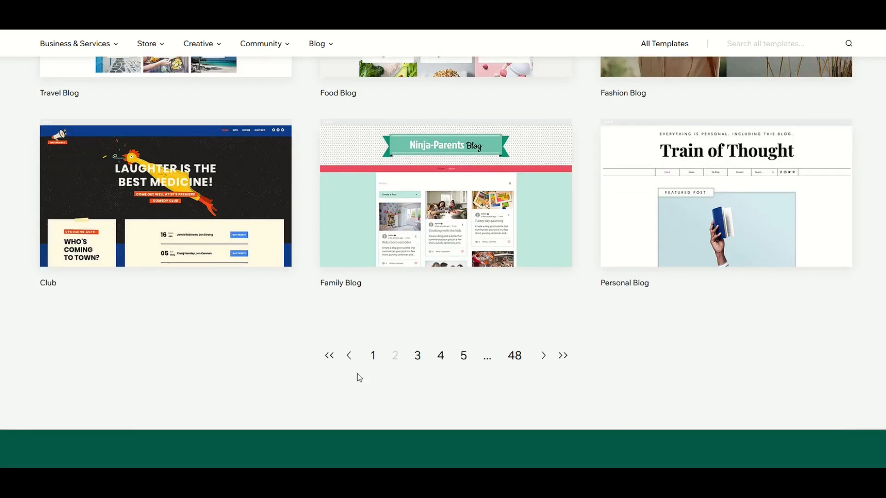
left_click(418, 356)
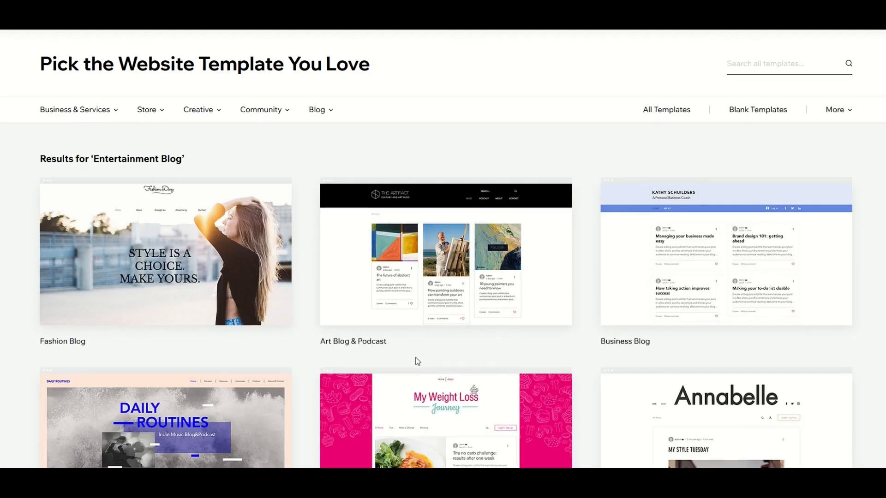
scroll(491, 167, "down", 1)
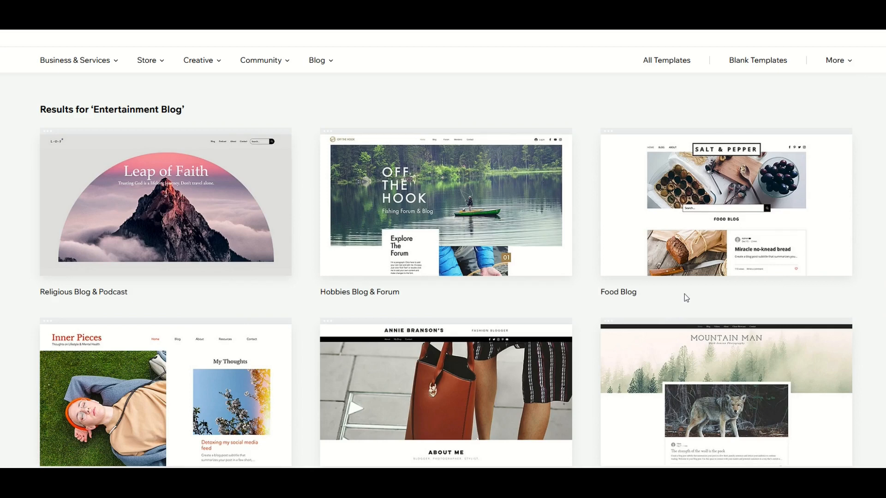
Step: Preview the Salt & Pepper Food Blog template, close the preview and open the template for editing
mouse_move(716, 210)
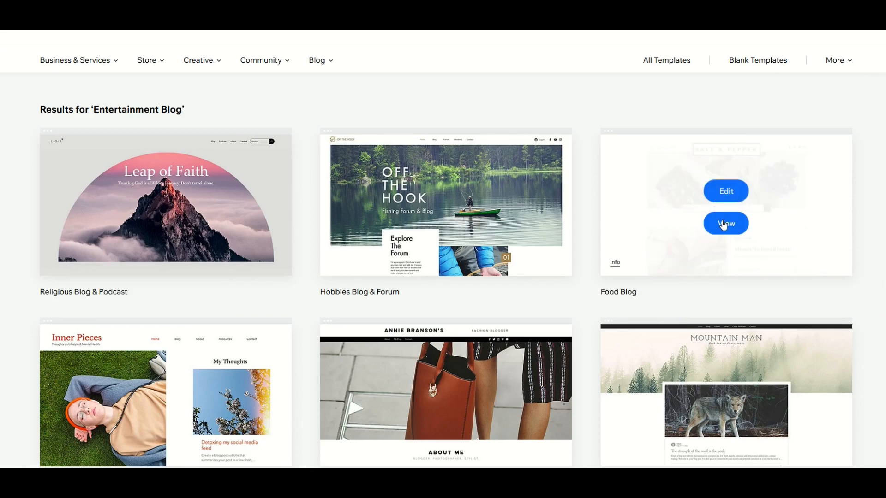
left_click(723, 225)
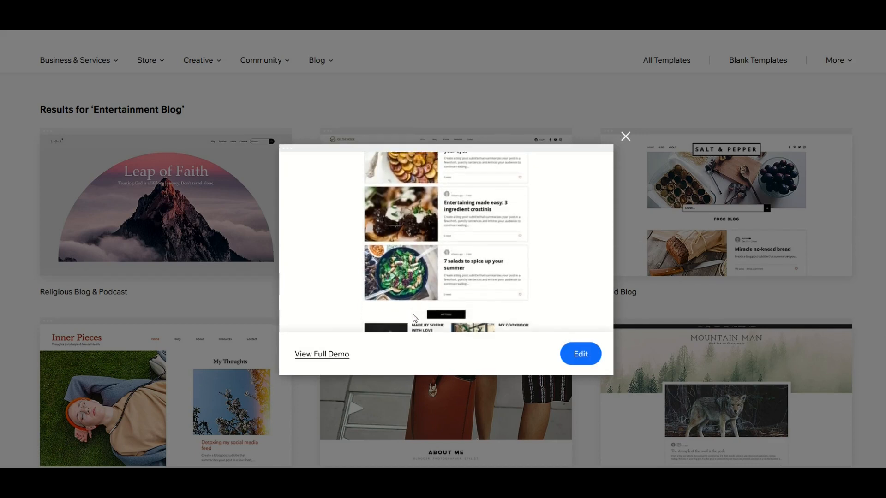
left_click(626, 137)
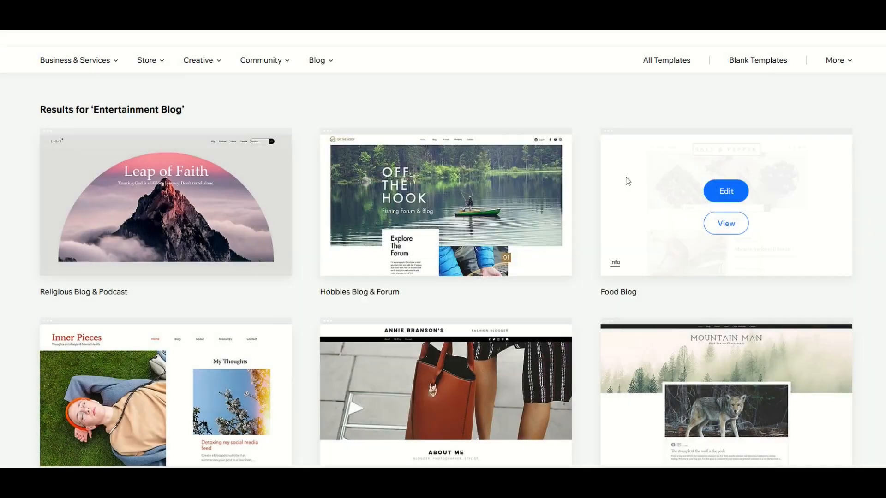
left_click(722, 191)
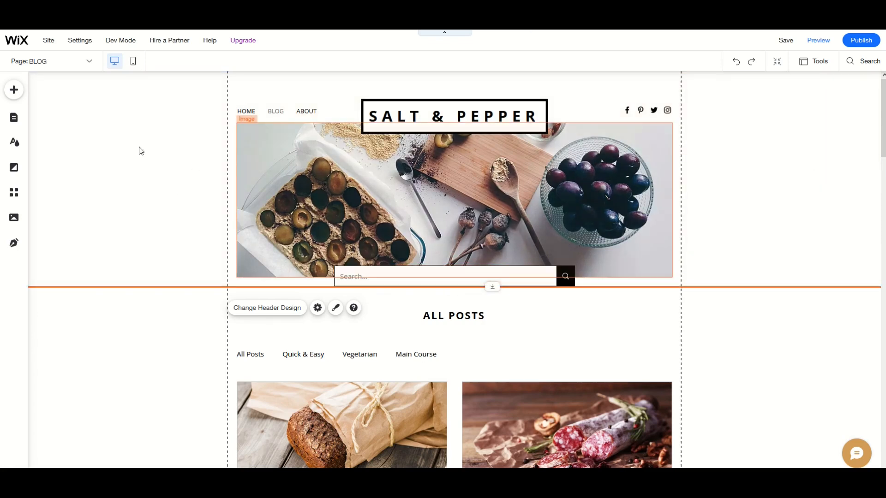
Step: Review the site's blog pages and site menu pages, and close the page list
left_click(14, 118)
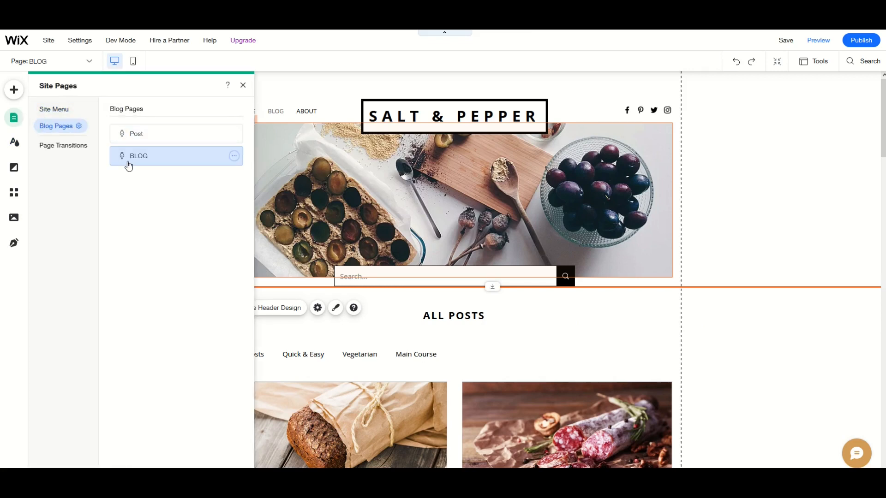
left_click(57, 112)
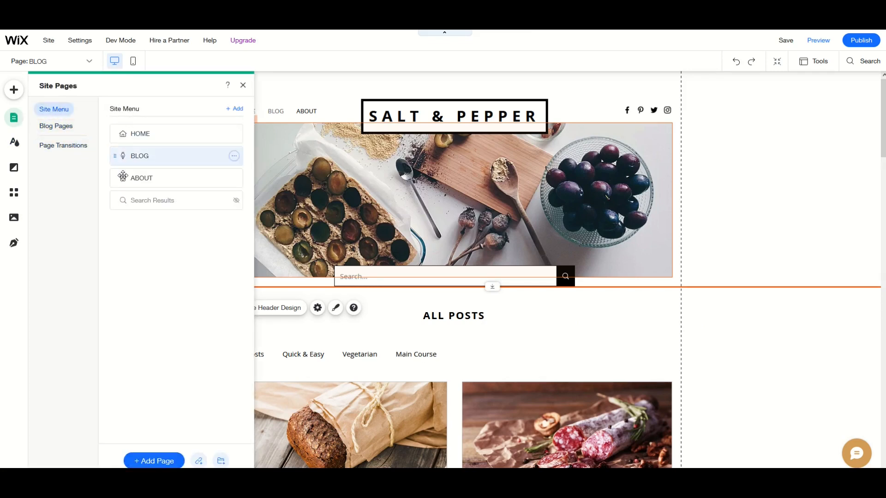
left_click(243, 86)
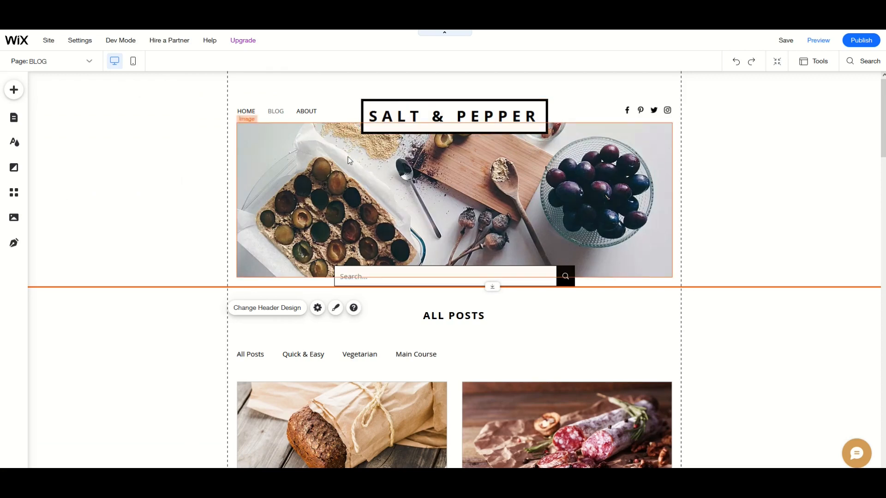
Step: Replace the site title text in the header box with CRAFTY STAX
left_click(383, 119)
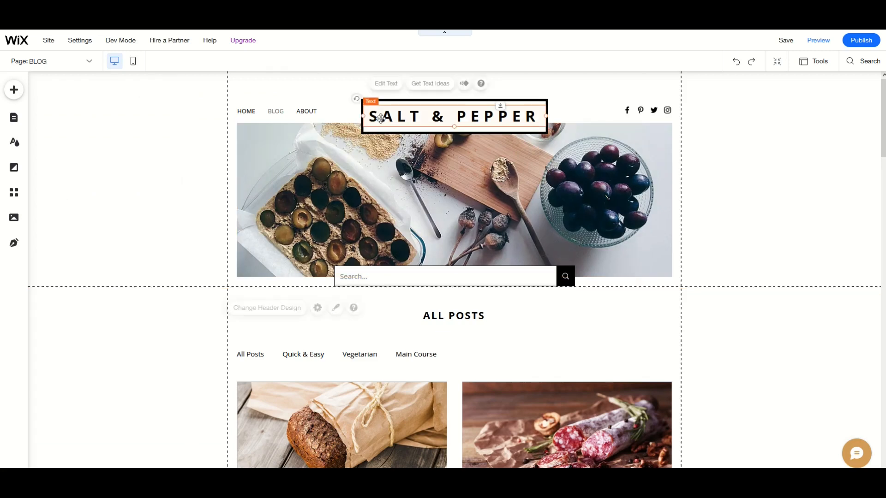
left_click(380, 85)
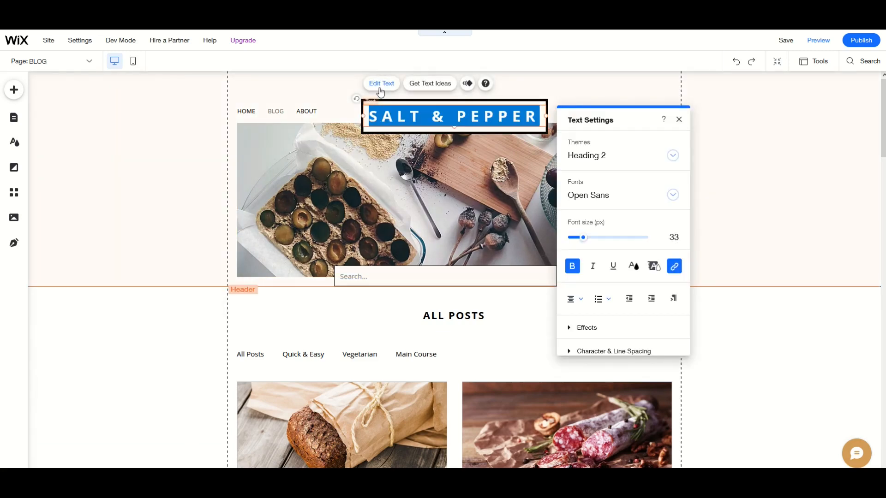
double_click(417, 115)
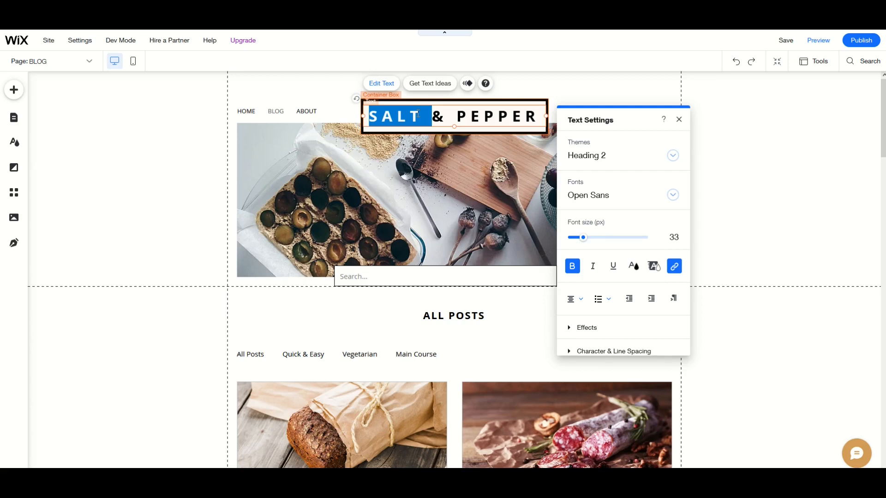
triple_click(417, 116)
type("C")
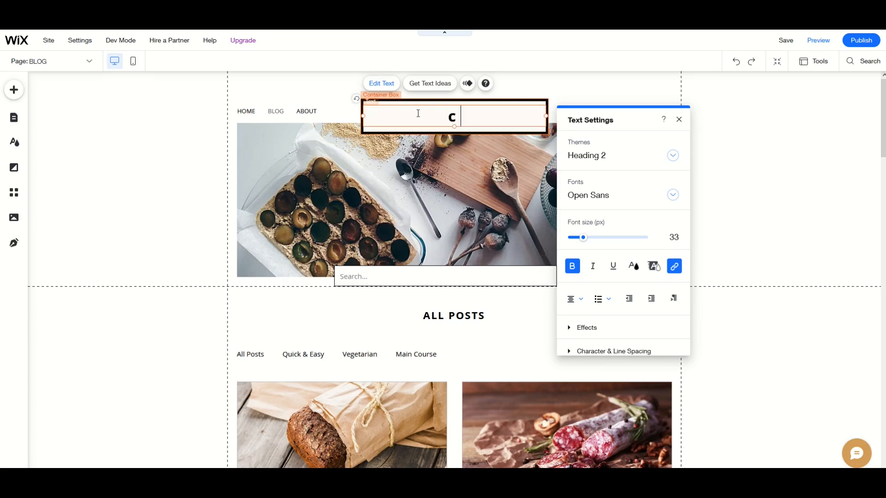
type("RAFTY S")
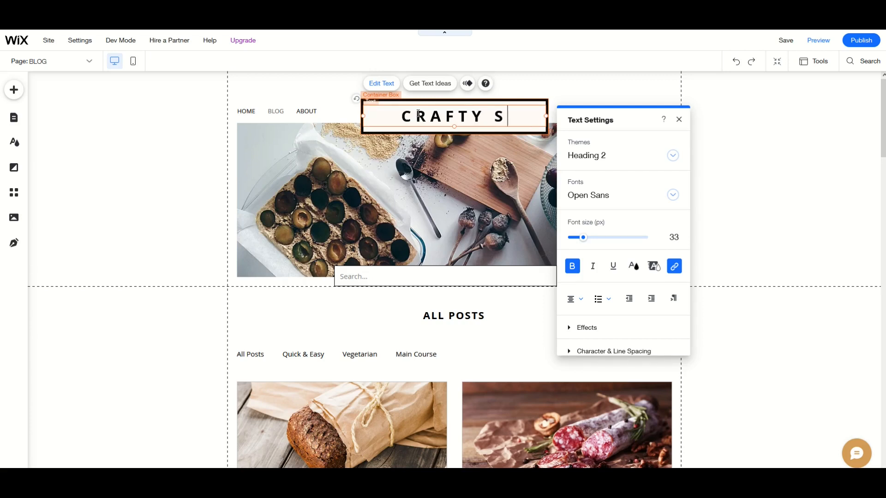
type("ATAX")
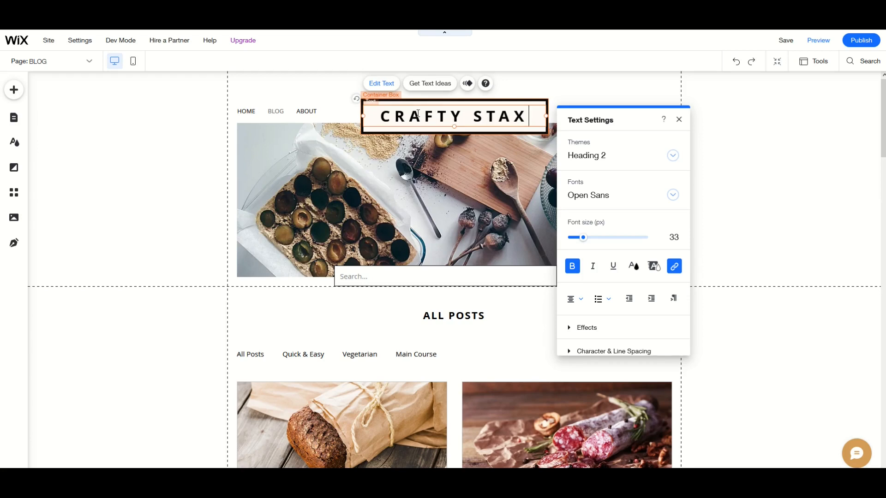
left_click(639, 97)
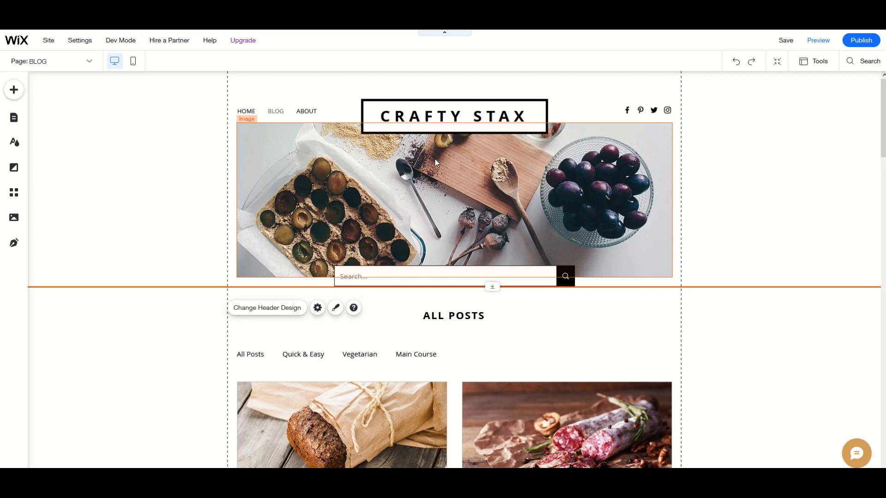
Step: Replace the header image with the uploaded file dog-2719601.jpg
left_click(320, 175)
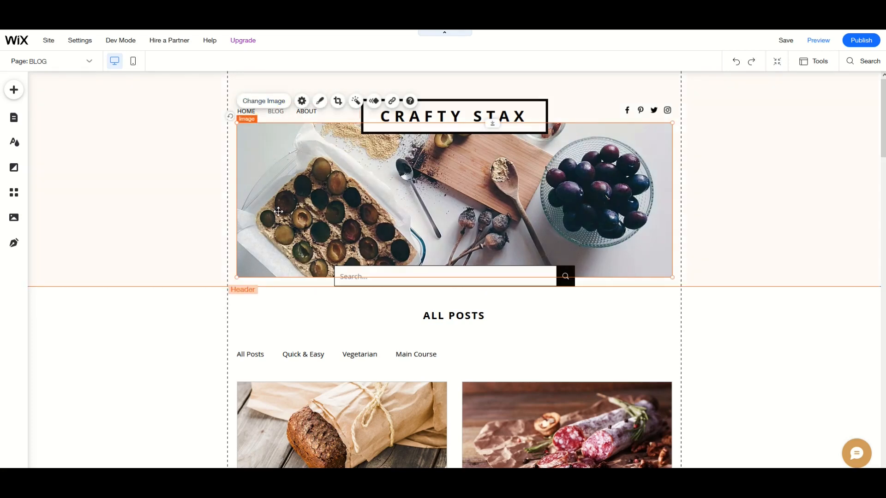
left_click(269, 104)
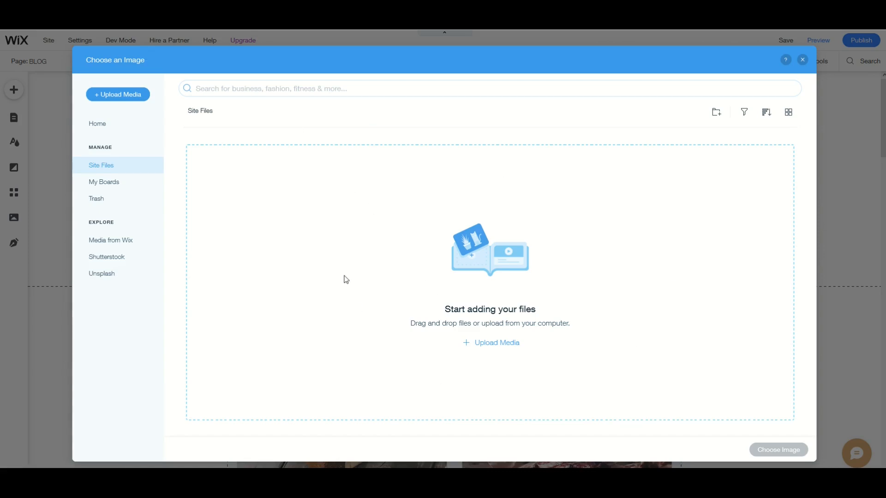
left_click(493, 347)
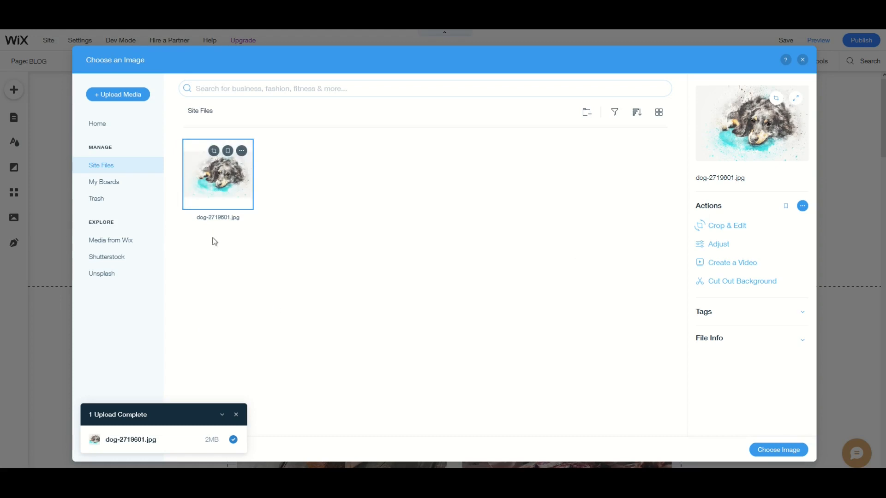
left_click(771, 452)
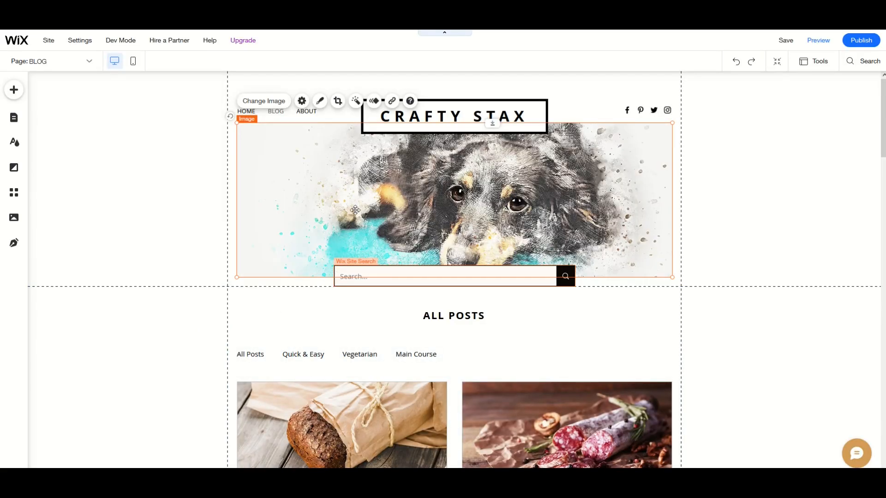
left_click(202, 176)
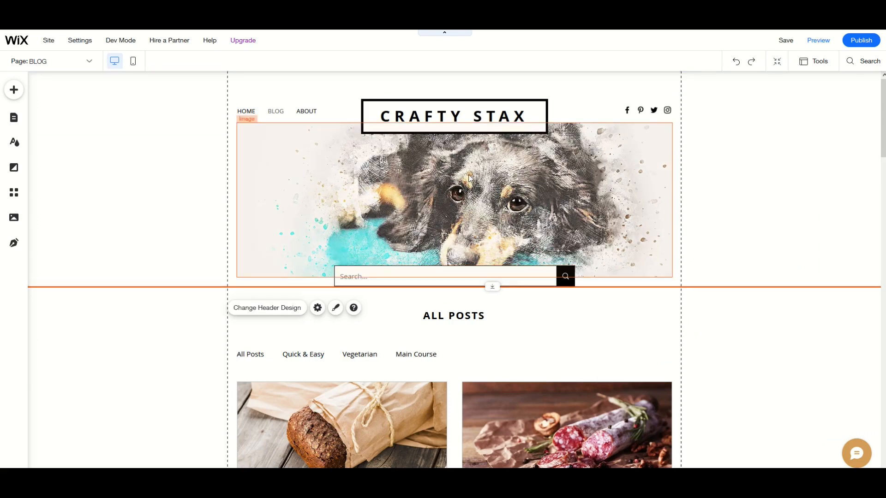
Step: Look through the posts on the BLOG page and the layout of the Miracle no-knead bread post page
scroll(424, 308, "down", 3)
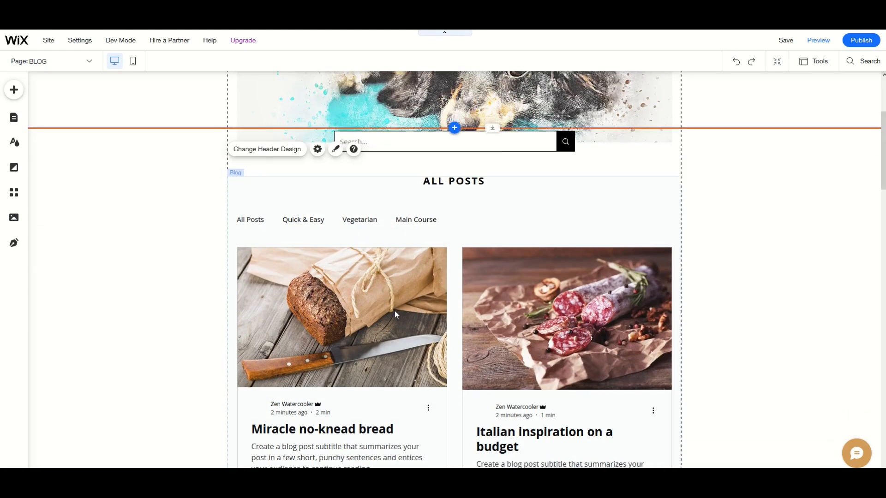
scroll(394, 309, "down", 2)
scroll(394, 312, "down", 1)
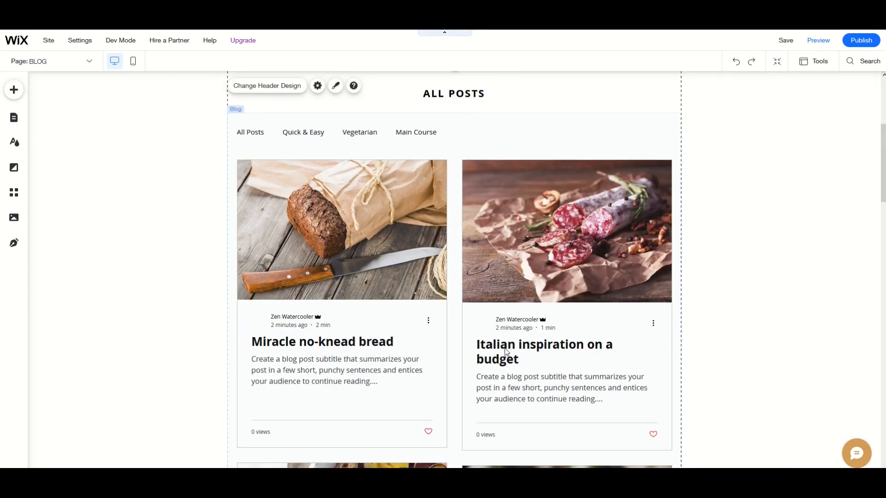
scroll(507, 353, "down", 2)
scroll(425, 275, "up", 12)
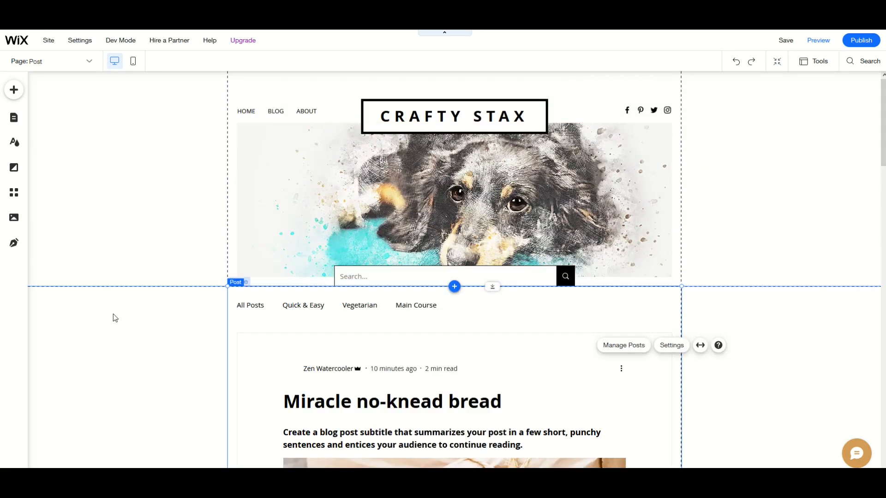
scroll(112, 314, "down", 4)
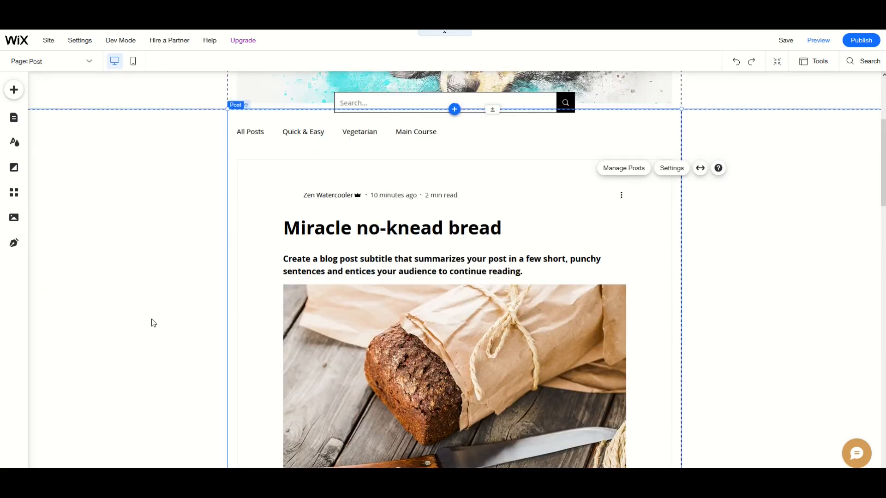
scroll(381, 374, "up", 3)
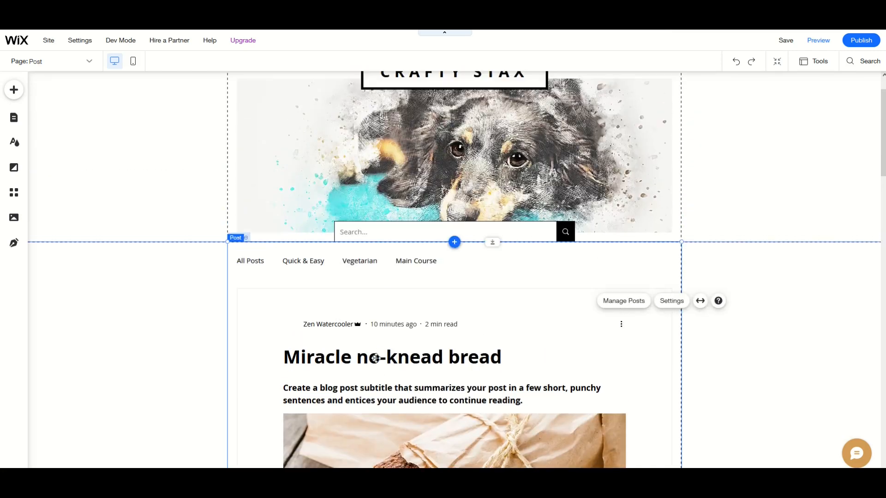
Step: Move all the template's published blog posts to trash, return to the editor and check the emptied Post page
left_click(615, 304)
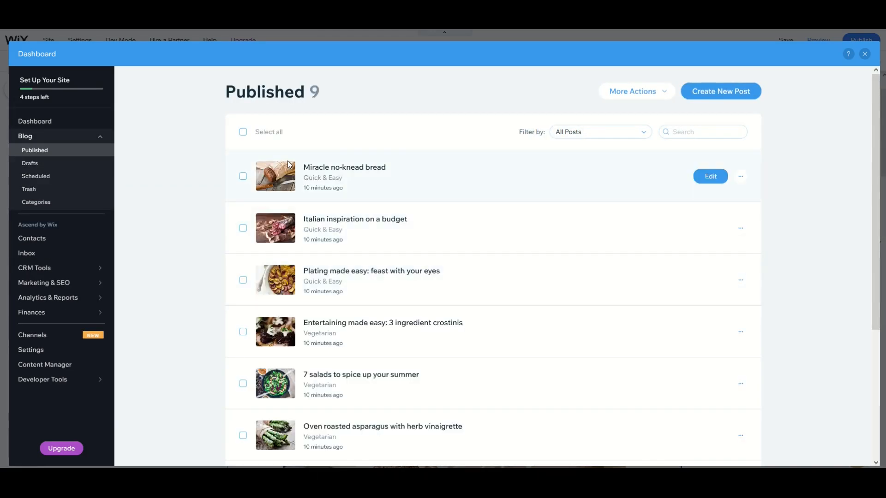
scroll(307, 394, "down", 5)
scroll(276, 351, "up", 5)
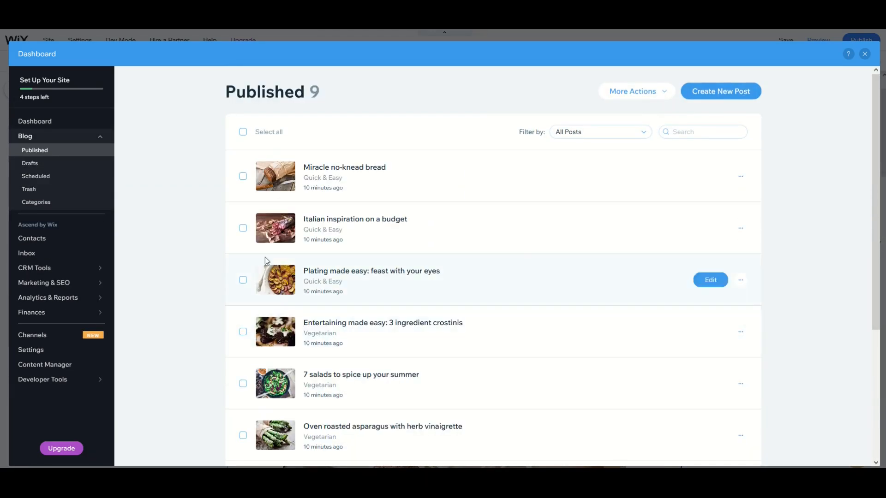
left_click(243, 132)
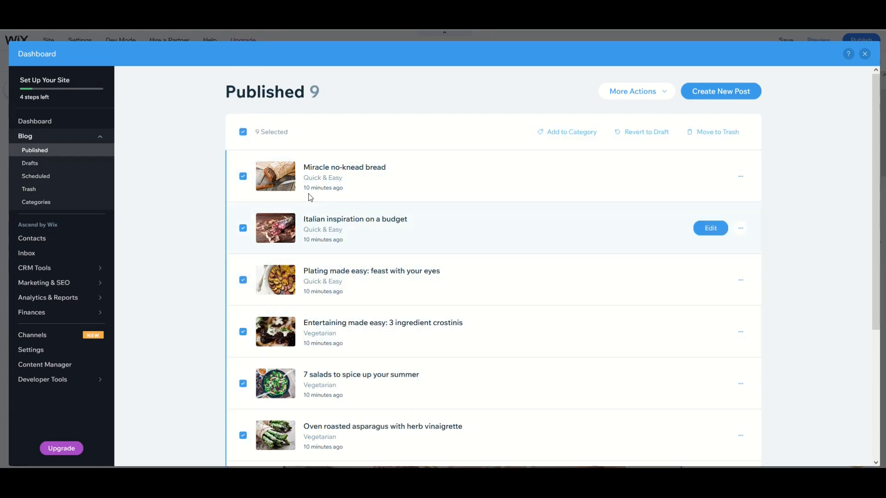
left_click(713, 135)
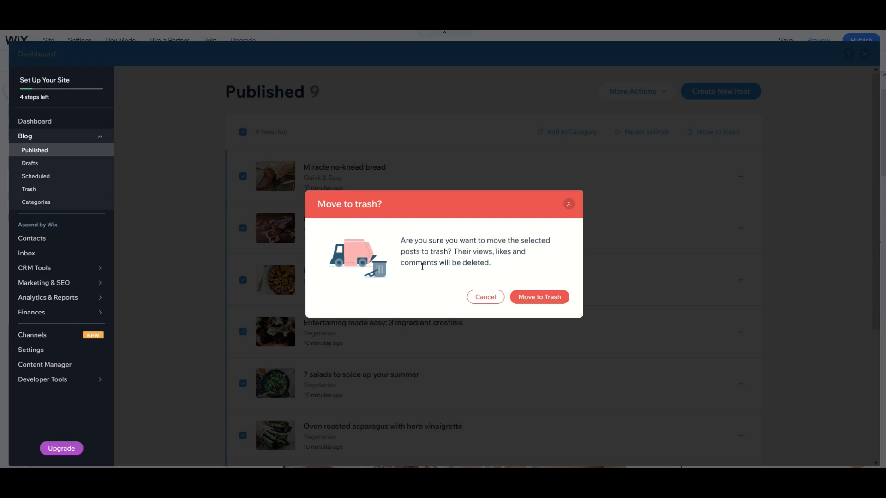
left_click(537, 300)
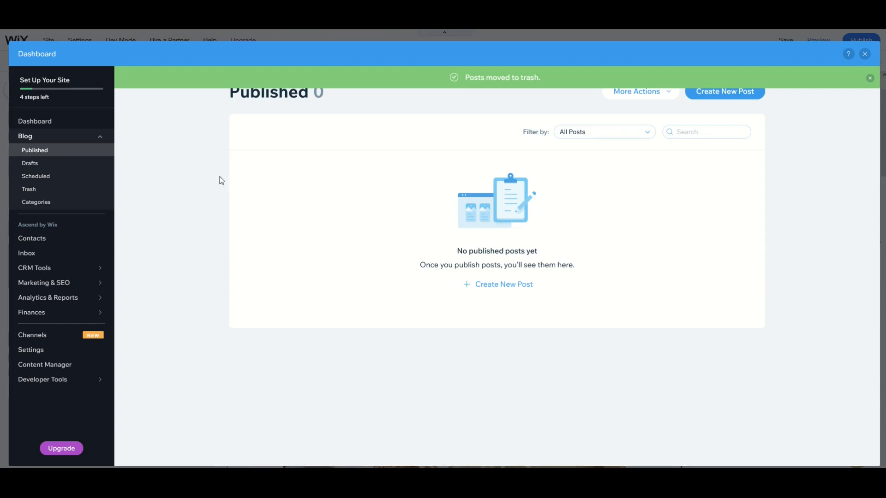
left_click(865, 56)
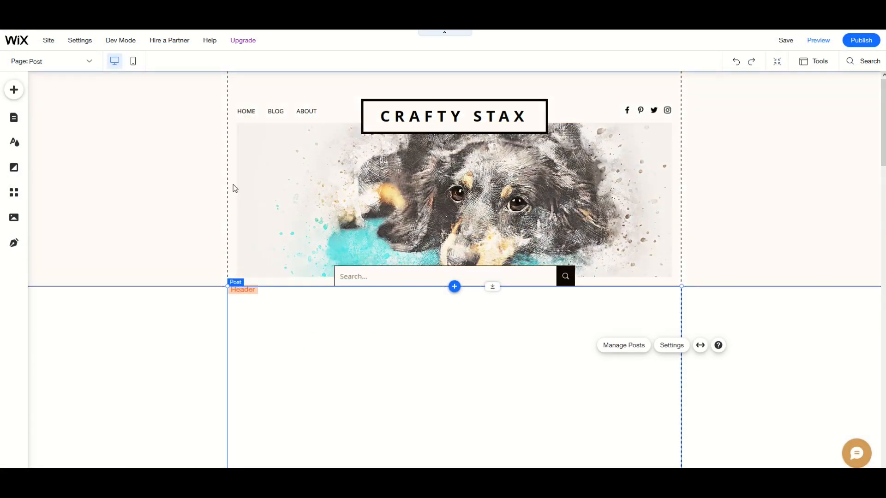
scroll(323, 362, "down", 3)
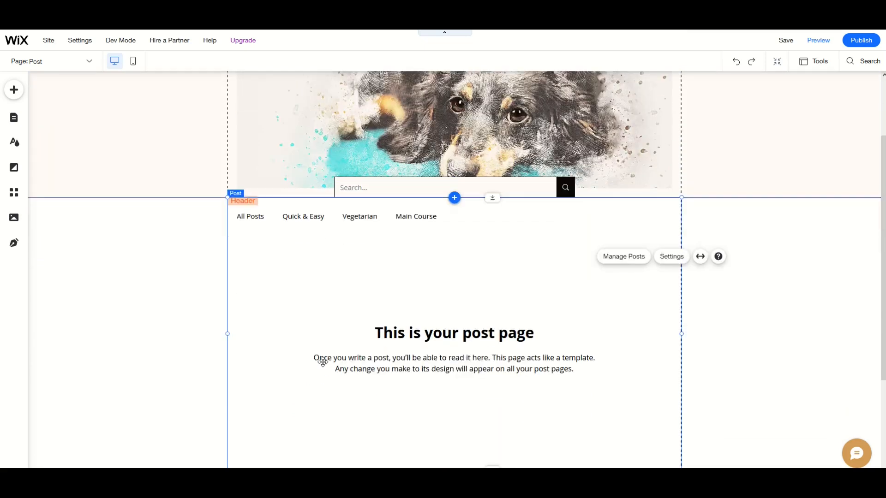
scroll(322, 362, "up", 3)
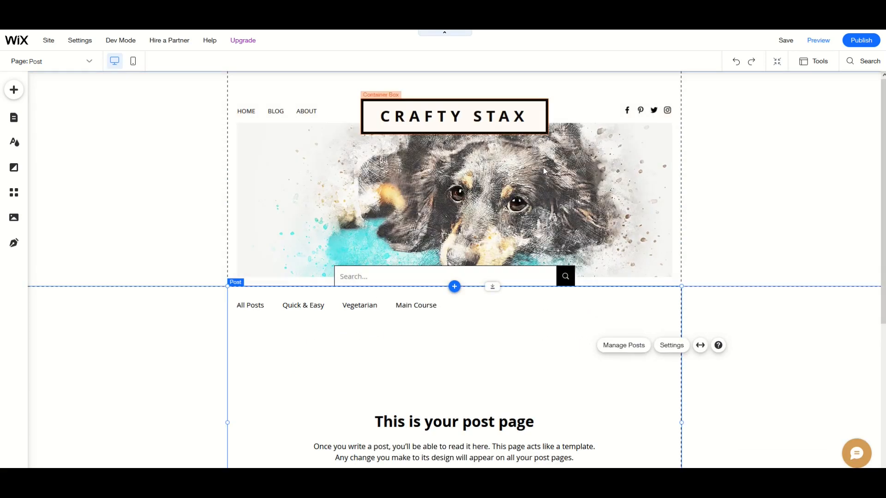
Step: Create a new blog post titled HOW TO SELL DIGITAL DESIGNS ON ETSY with the article on selling digital files as its body
left_click(620, 352)
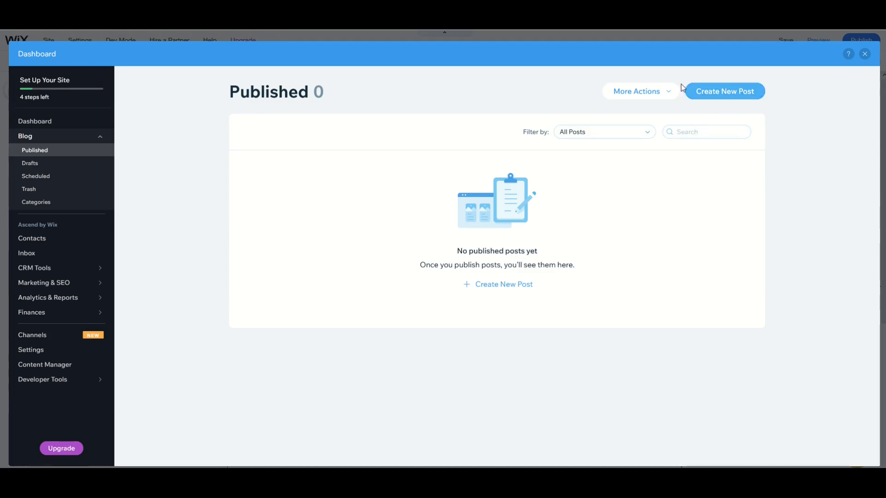
left_click(712, 97)
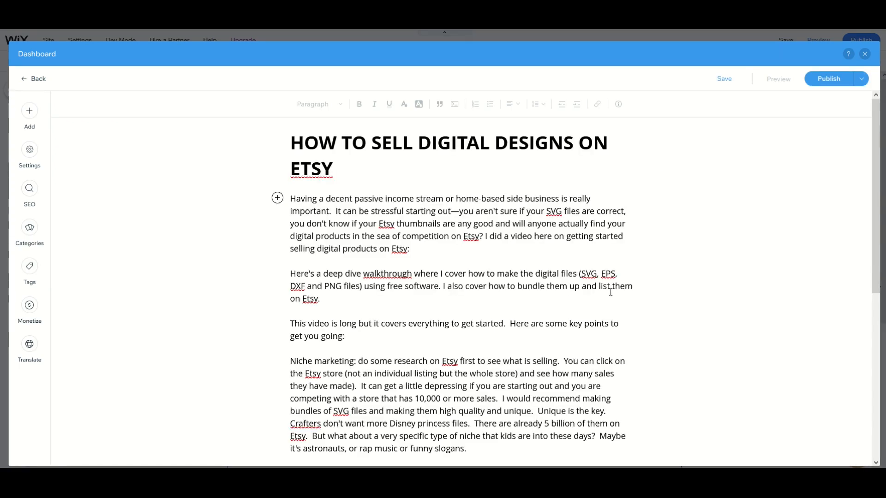
scroll(471, 280, "down", 6)
scroll(471, 280, "up", 6)
left_click_drag(293, 276, 552, 274)
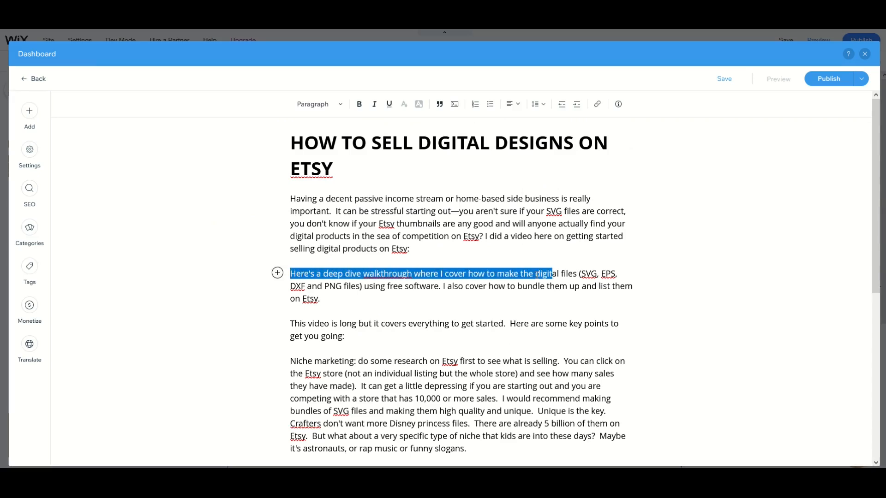
left_click(337, 299)
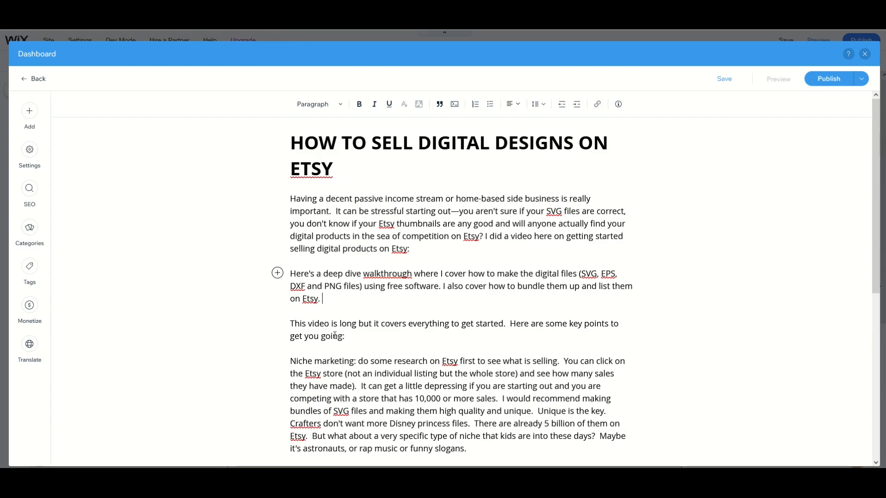
key("Return")
key("Return")
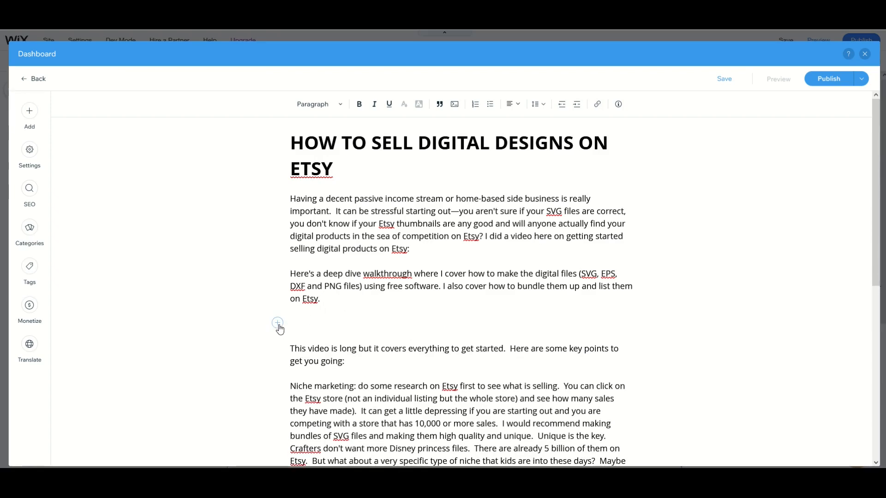
left_click(278, 323)
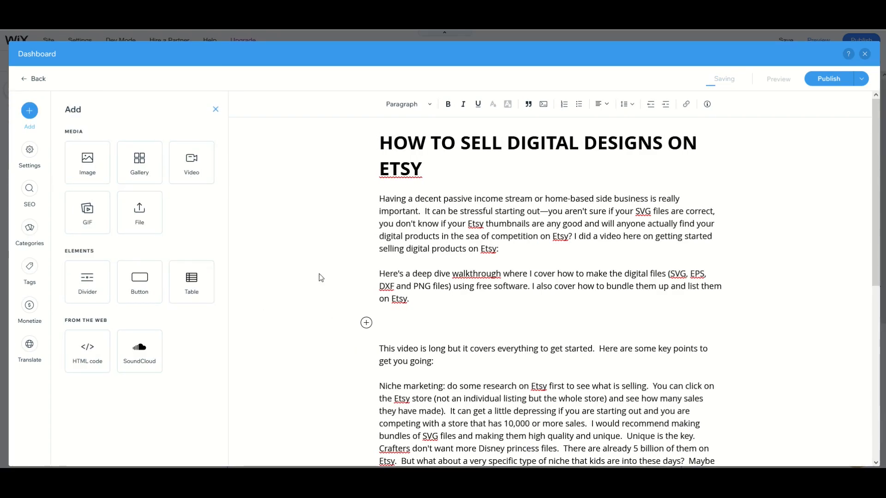
left_click(194, 166)
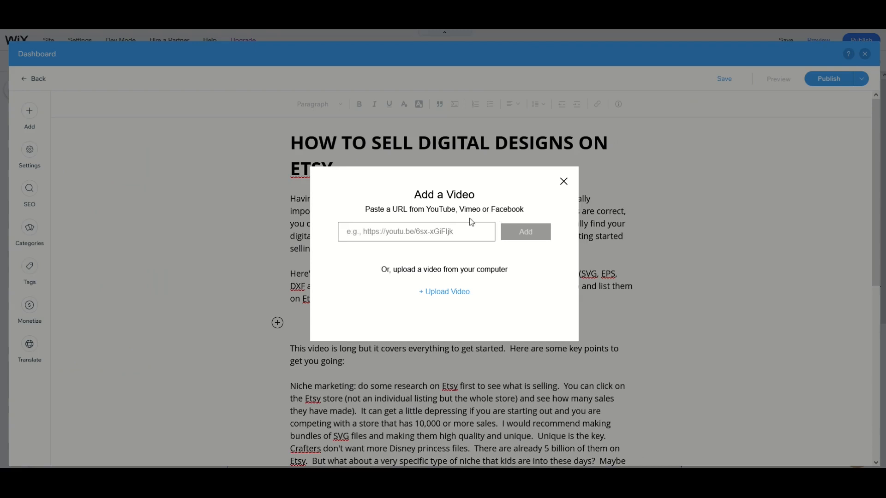
type("www.youtube.com/watch?v=LjlDlqWKowY")
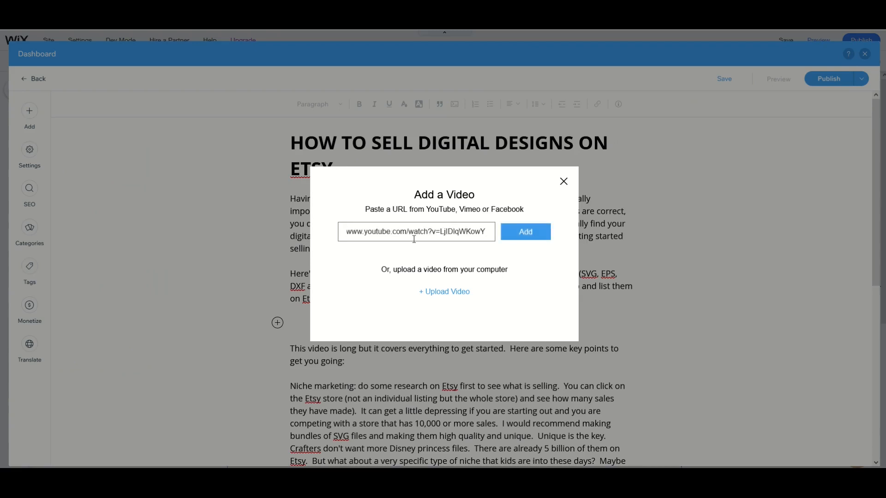
left_click(523, 239)
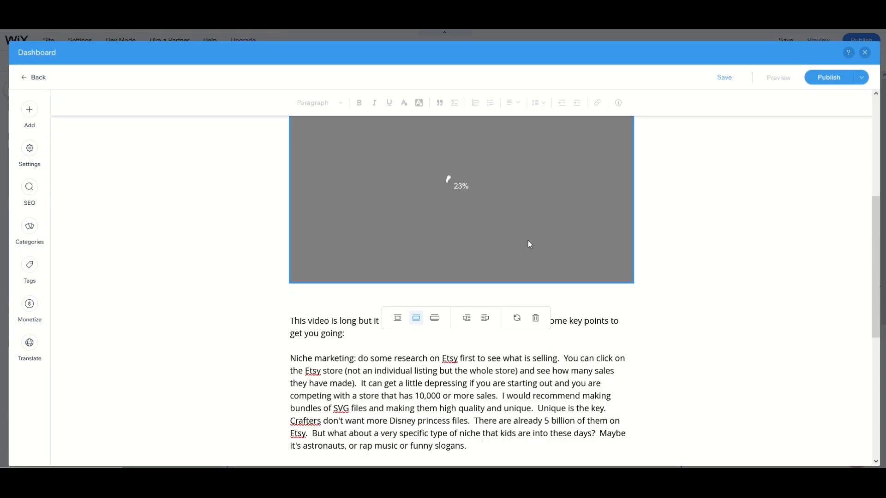
scroll(672, 257, "up", 3)
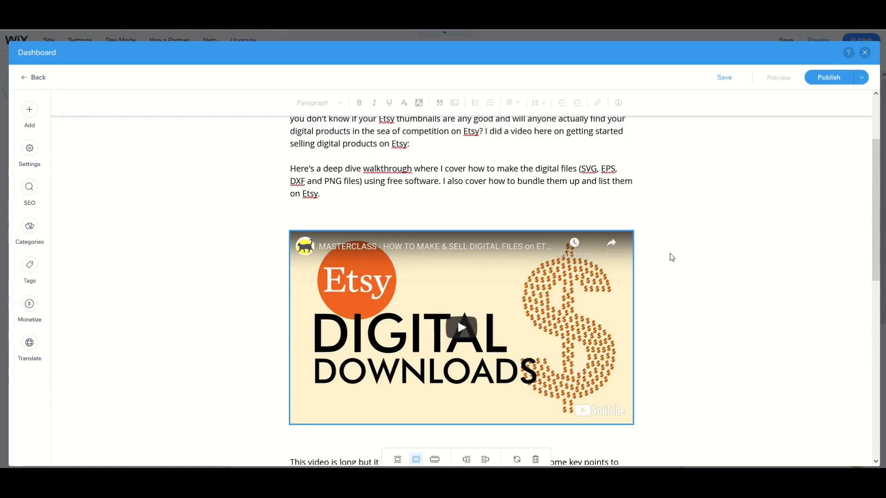
Step: Remove the extra blank lines directly above and below the embedded video
left_click(353, 193)
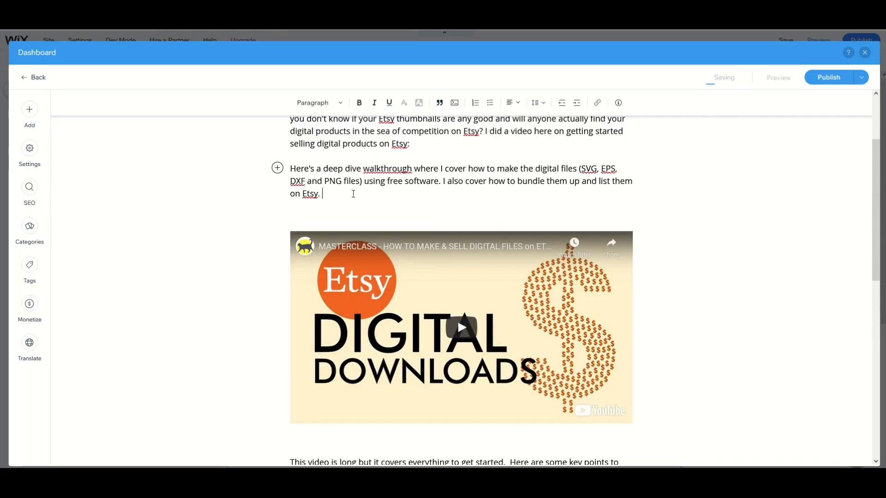
key("Delete")
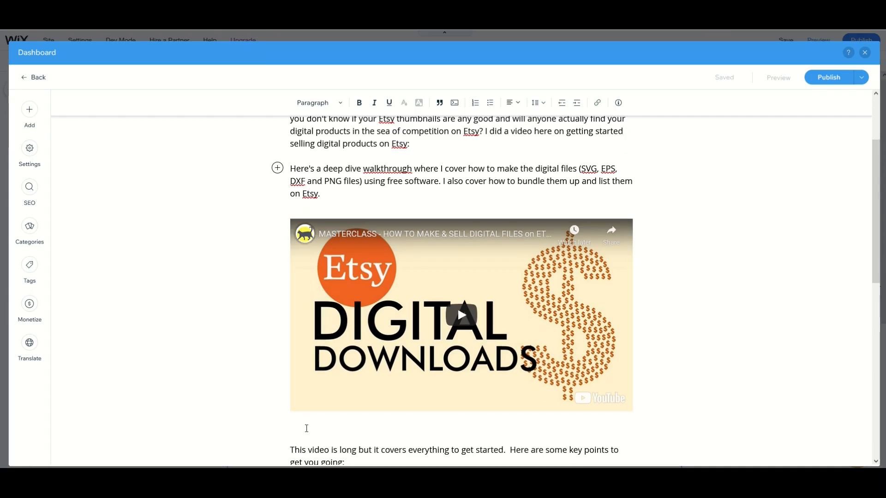
left_click(306, 426)
key("Delete")
scroll(304, 387, "down", 2)
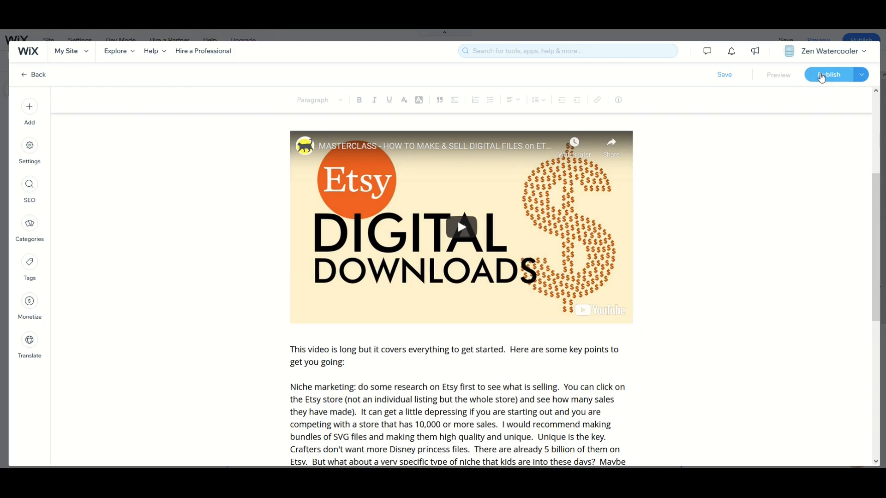
Step: Publish the blog post, dismiss the confirmation and go back to the site editor through the publish-site prompt
left_click(822, 78)
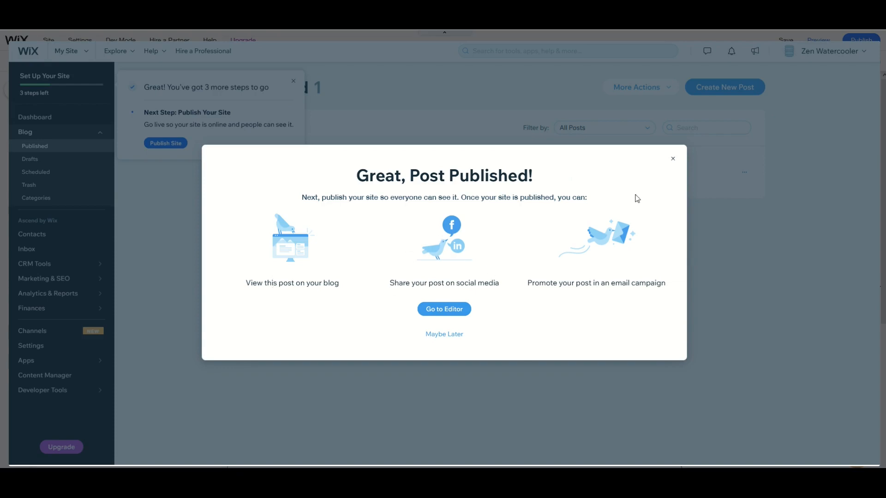
left_click(674, 161)
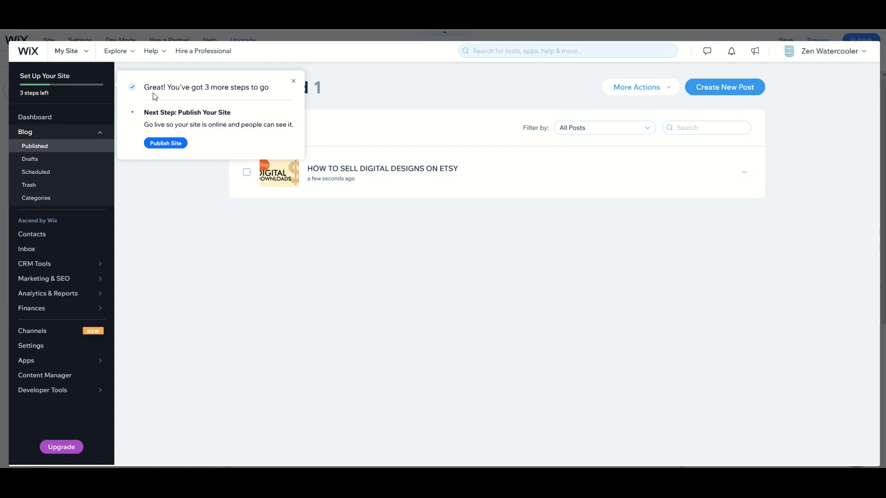
left_click(165, 144)
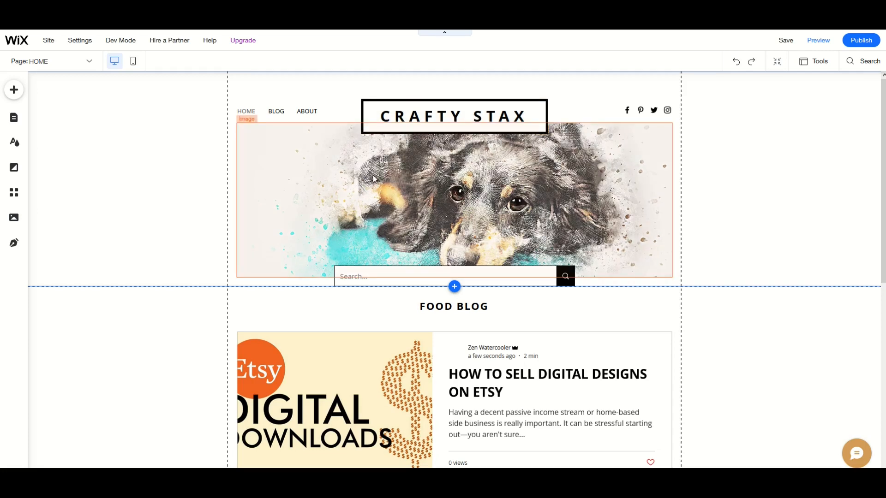
Step: Replace the HOME page's cookbook block with the heading Crafty Stax, the walking cat image and "Check out my YouTube channel here:" plus the channel link
scroll(400, 295, "down", 1)
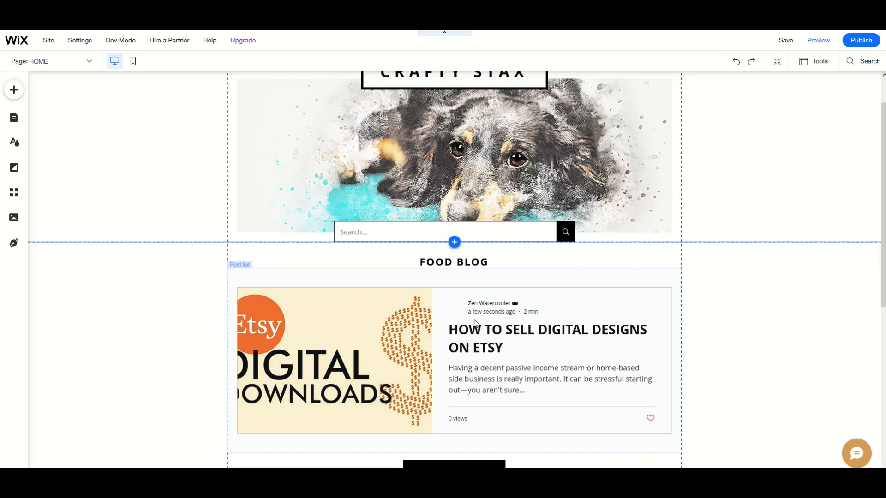
scroll(470, 323, "up", 1)
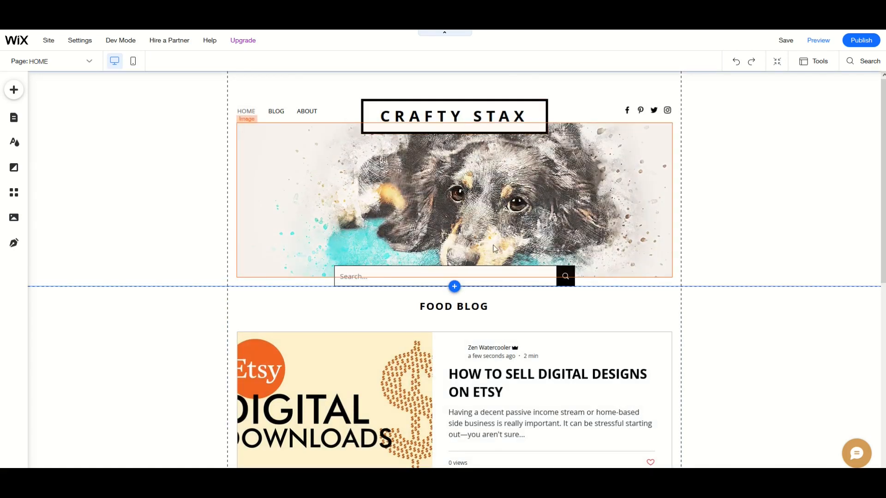
scroll(499, 245, "down", 5)
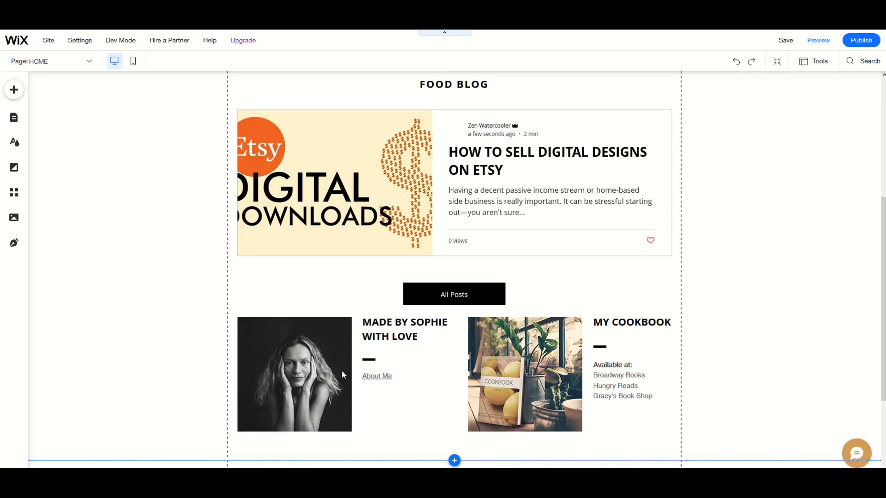
left_click(373, 379)
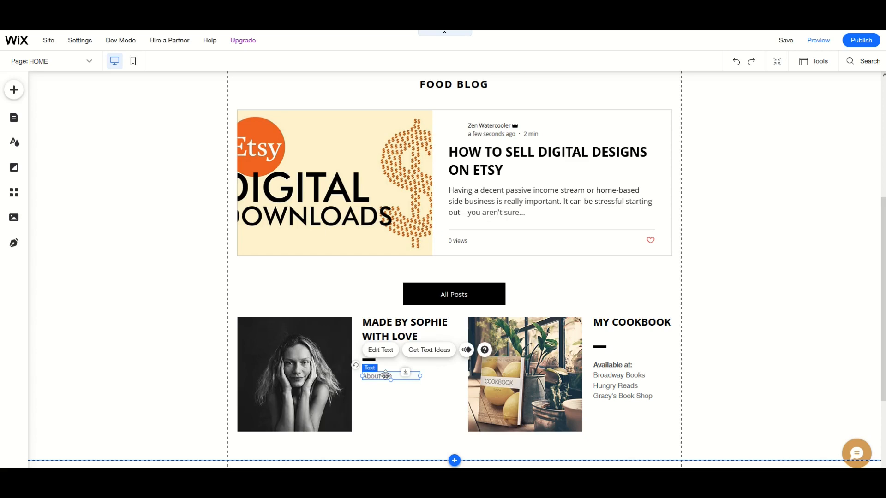
left_click(288, 367)
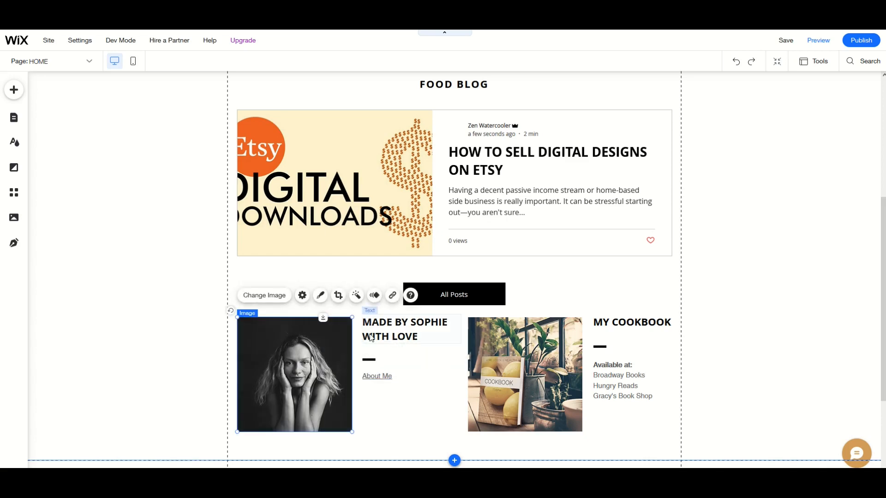
left_click(370, 332)
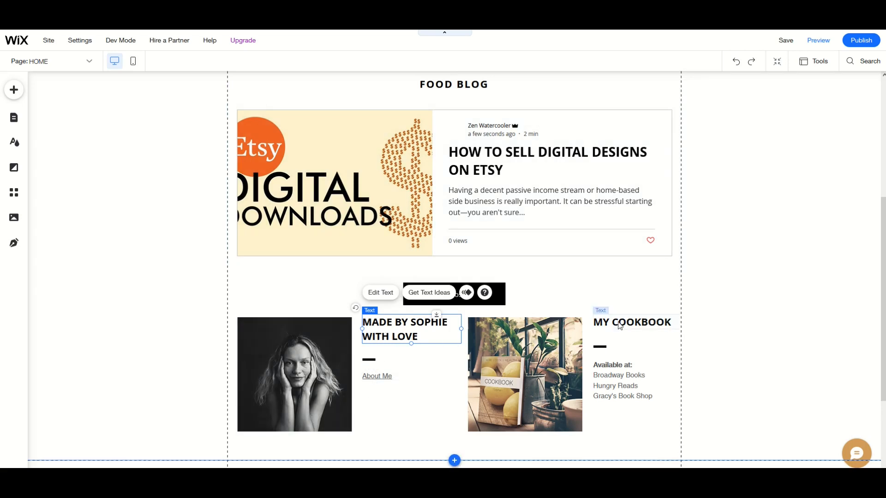
left_click(620, 326)
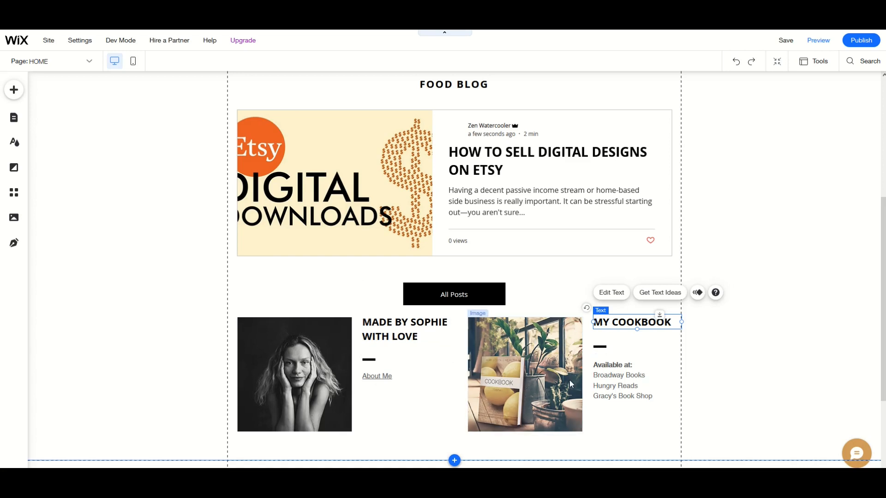
left_click(580, 390)
left_click(614, 388)
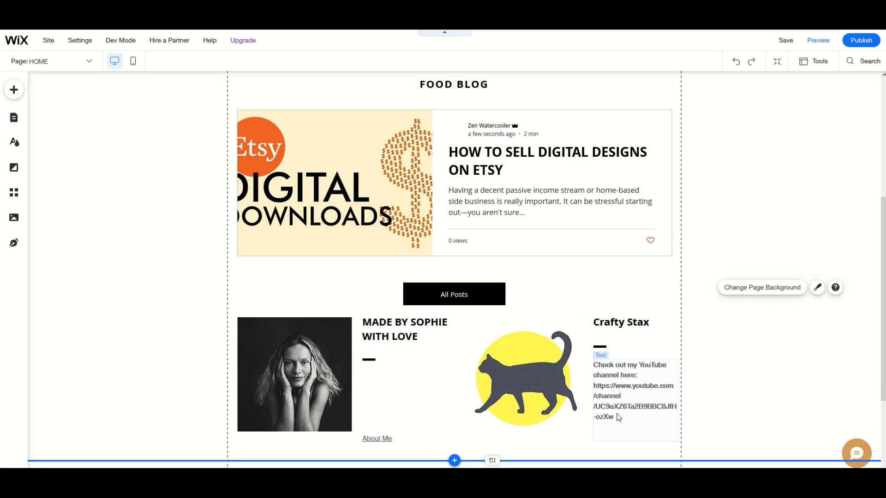
Step: Change the FOOD BLOG heading above the HOME page's post list to CRAFTY STAX BLOG
scroll(614, 417, "up", 5)
left_click(441, 307)
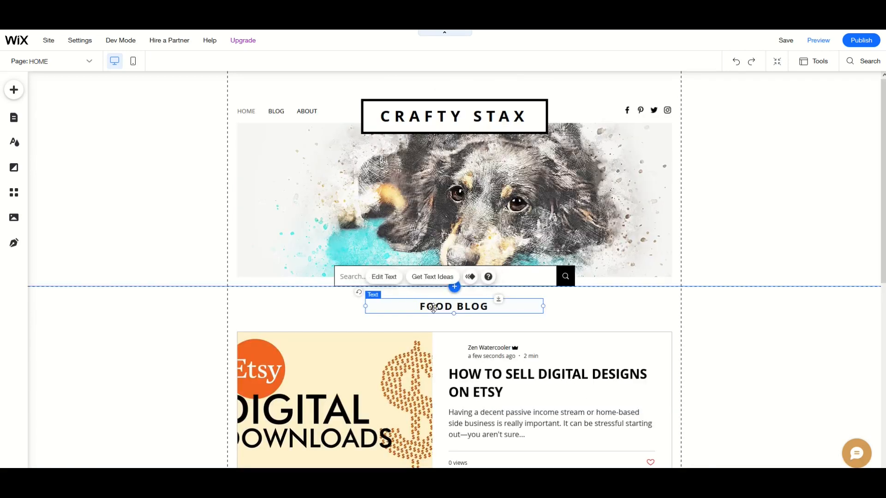
double_click(440, 306)
left_click_drag(456, 307, 345, 312)
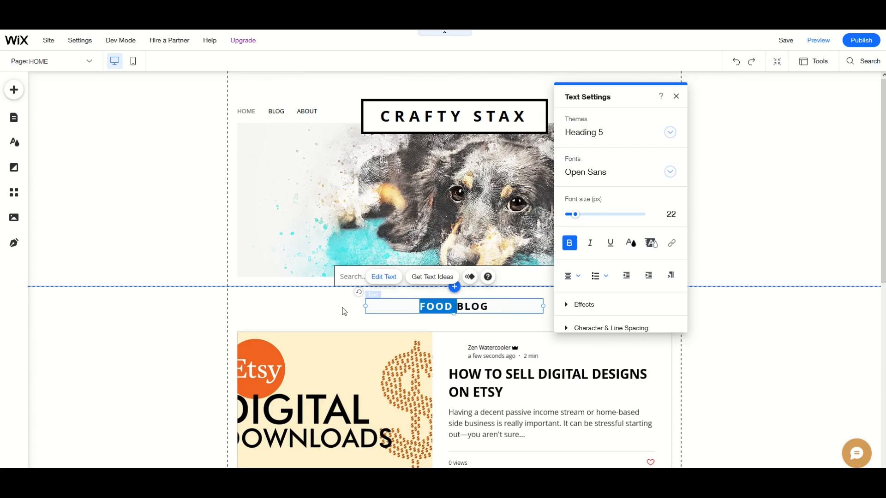
type("CRAFTY STAX")
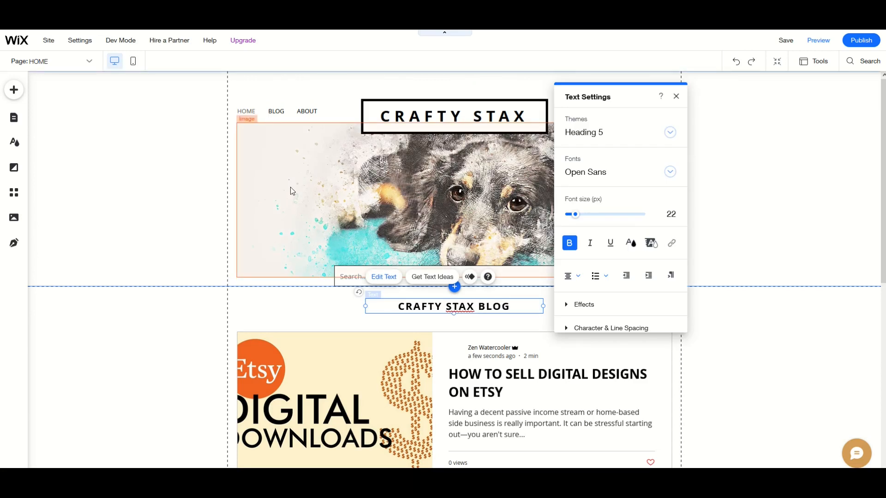
Step: Replace the HOME page's MADE BY SOPHIE block with the heading About Me, the red play image and a short print-on-demand, teaching and crafting introduction
scroll(318, 267, "down", 6)
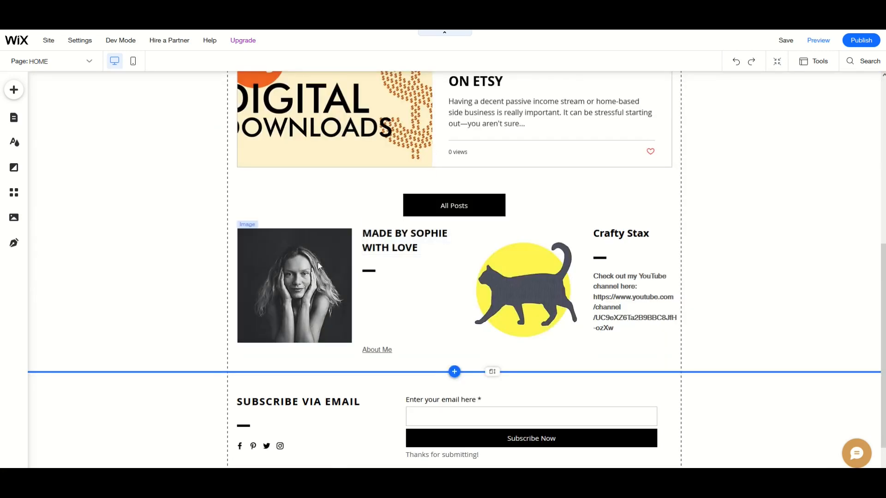
double_click(377, 250)
type("aBOU")
key("BackSpace")
key("BackSpace")
key("BackSpace")
key("BackSpace")
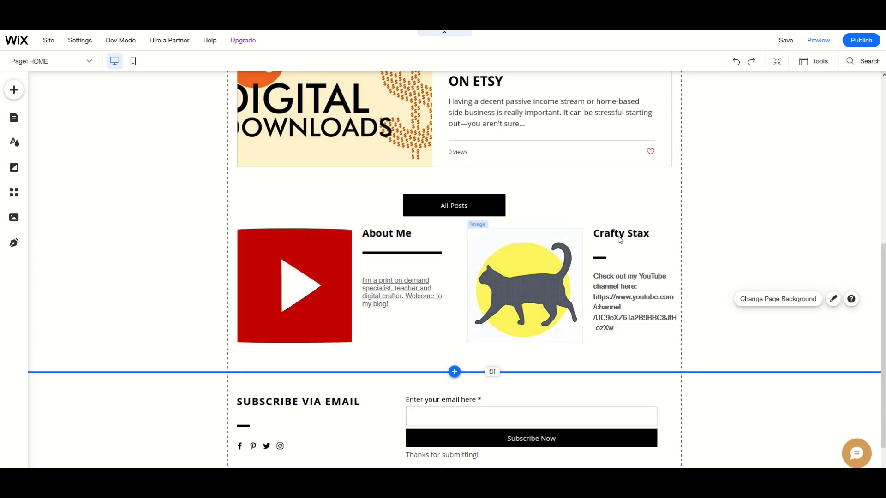
Step: Swap the walking cat and red play images so the cat sits beside About Me and the play image beside Crafty Stax
left_click_drag(508, 274, 297, 202)
left_click_drag(300, 285, 534, 282)
left_click_drag(316, 215, 279, 274)
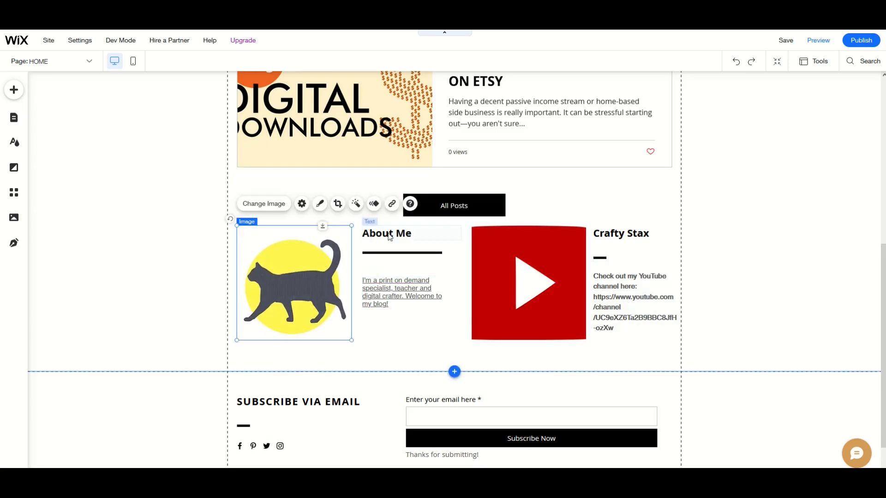
Step: Move the About Me introduction up closer to its divider line and shorten its text box to about 183 by 82
left_click_drag(377, 295, 382, 281)
left_click_drag(402, 323, 405, 303)
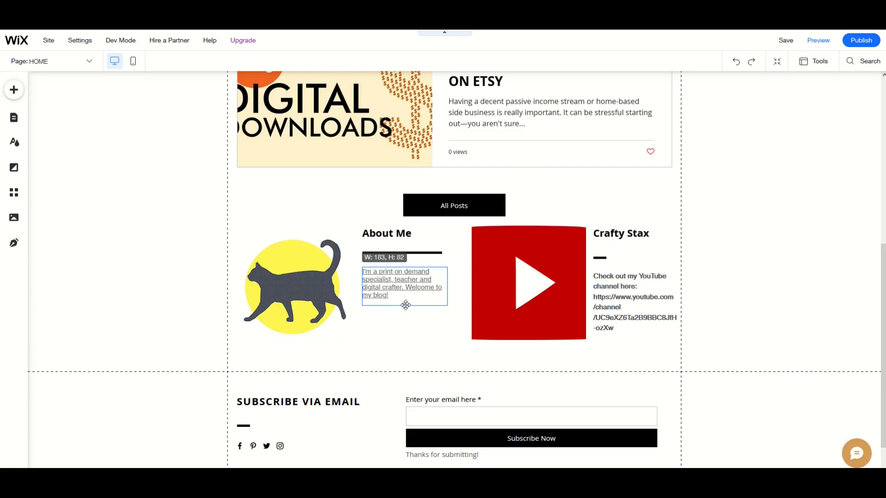
left_click(397, 325)
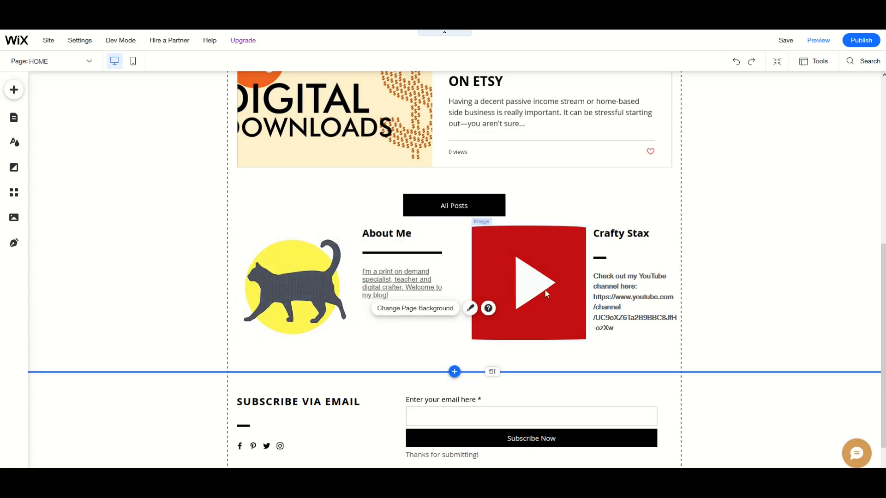
Step: Change the footer credit to "© 2023 by Crafty Stax/Zen Watercooler", keeping the "Proudly created with Wix.com" wording
scroll(590, 281, "down", 1)
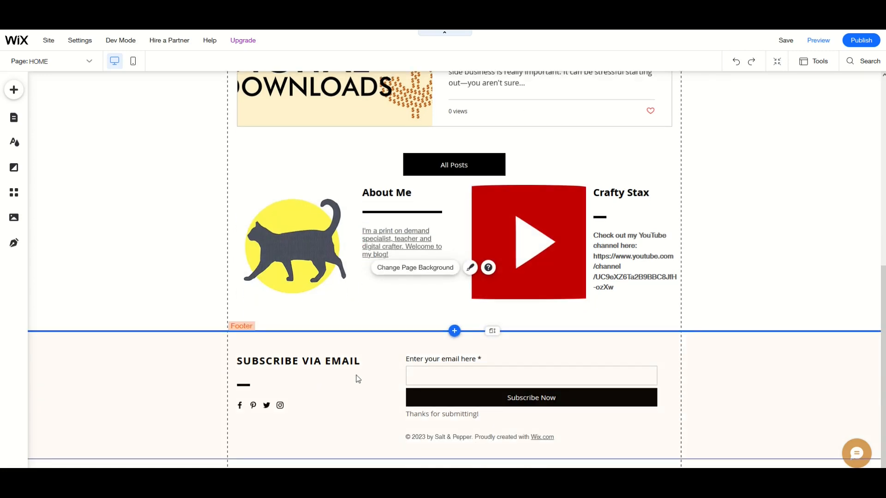
double_click(445, 438)
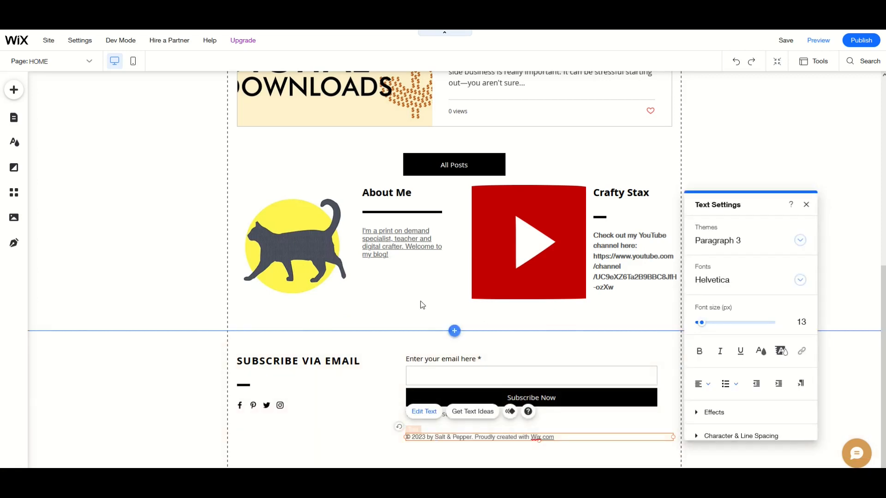
type("Crafty Stax/Zen Watercooler")
key("Delete")
key("Delete")
key("Delete")
key("Delete")
key("Delete")
key("Delete")
key("Delete")
key("Delete")
key("Delete")
key("Delete")
key("Delete")
key("Delete")
key("Delete")
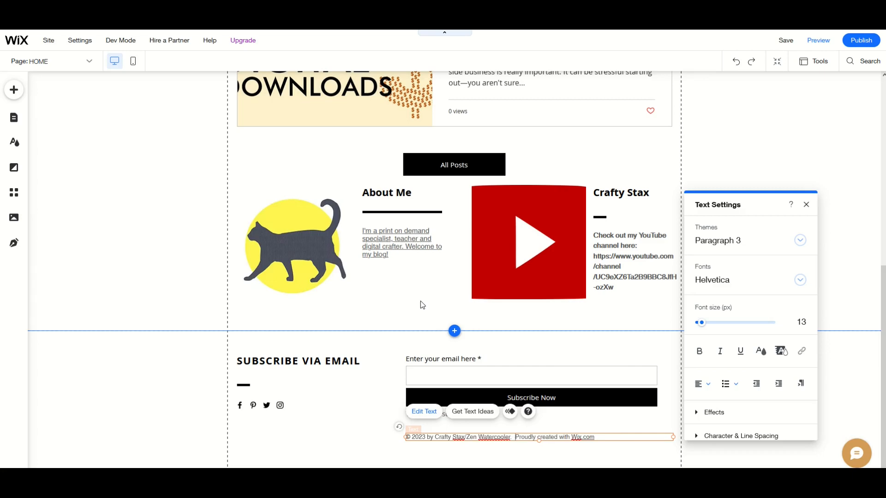
left_click(323, 438)
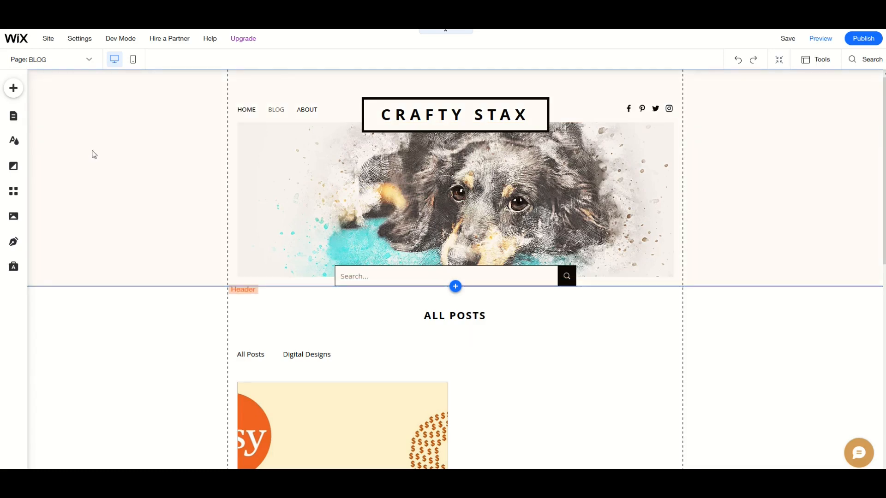
Step: Open the HOME page's SEO Basics settings from the site's page list
left_click(14, 117)
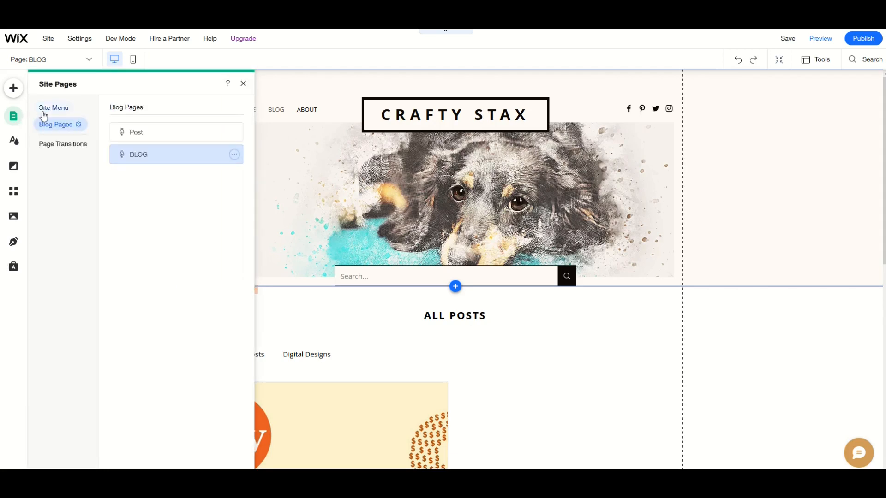
left_click(45, 110)
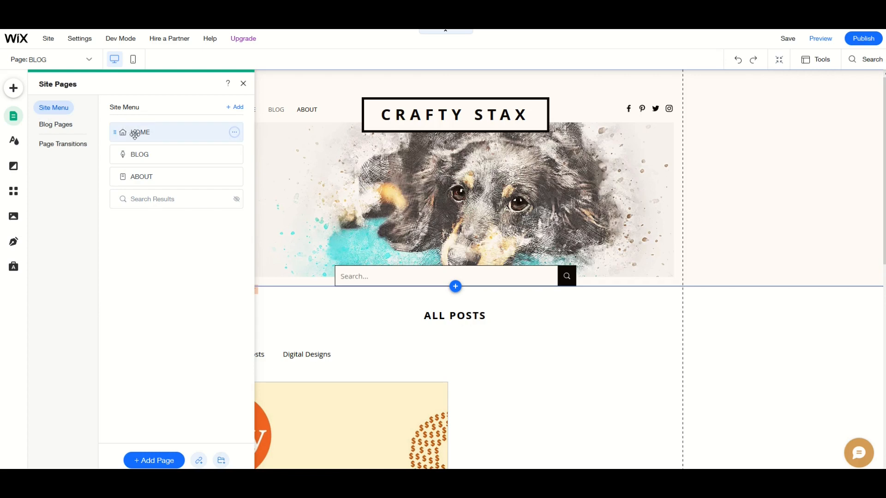
left_click(234, 133)
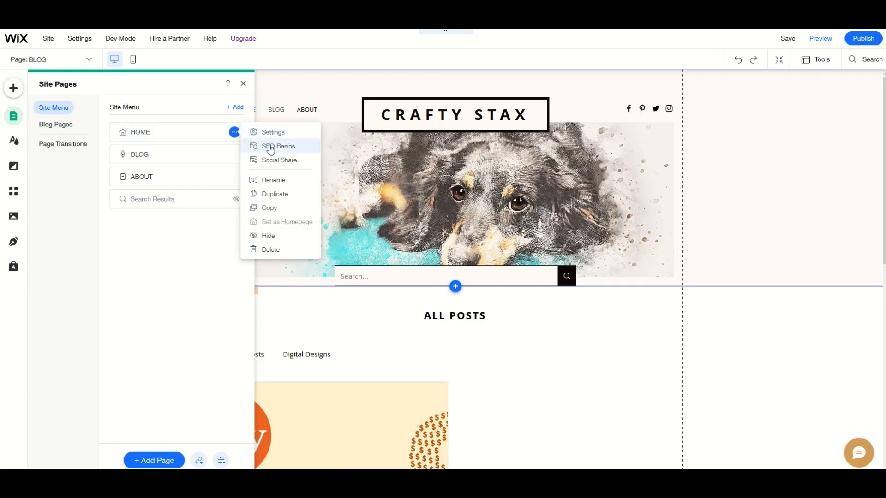
left_click(294, 147)
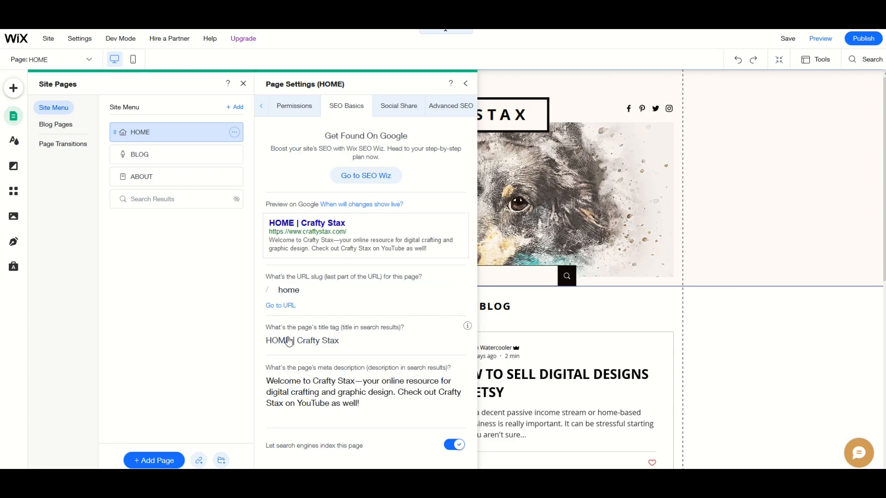
left_click(333, 340)
type("DDDD")
key("BackSpace")
key("BackSpace")
key("BackSpace")
key("BackSpace")
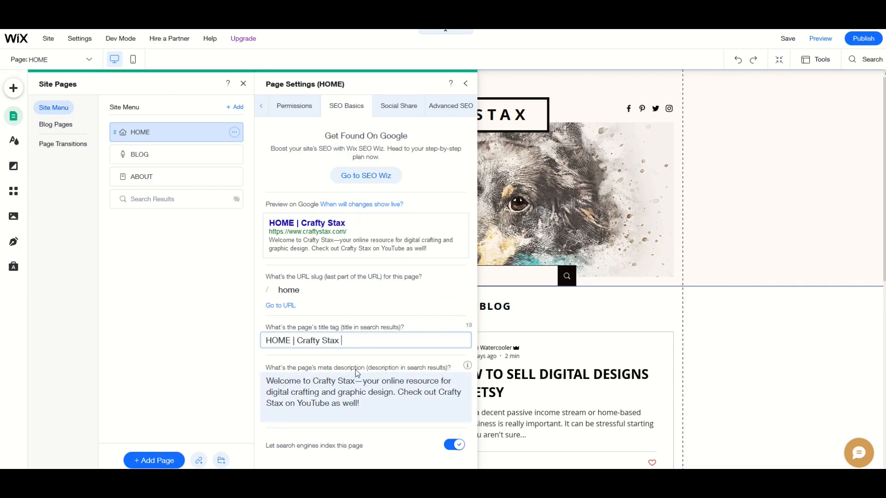
left_click(357, 402)
type("DD")
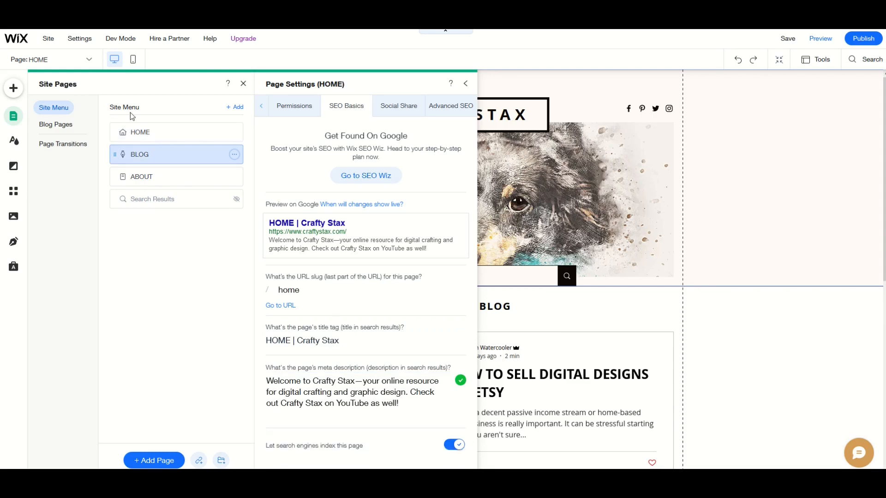
Step: Write the BLOG page's meta description, presenting Crafty Stax as an all-in-one resource for digital crafting, news, events, YouTube video posts and helpful crafting articles
left_click(148, 154)
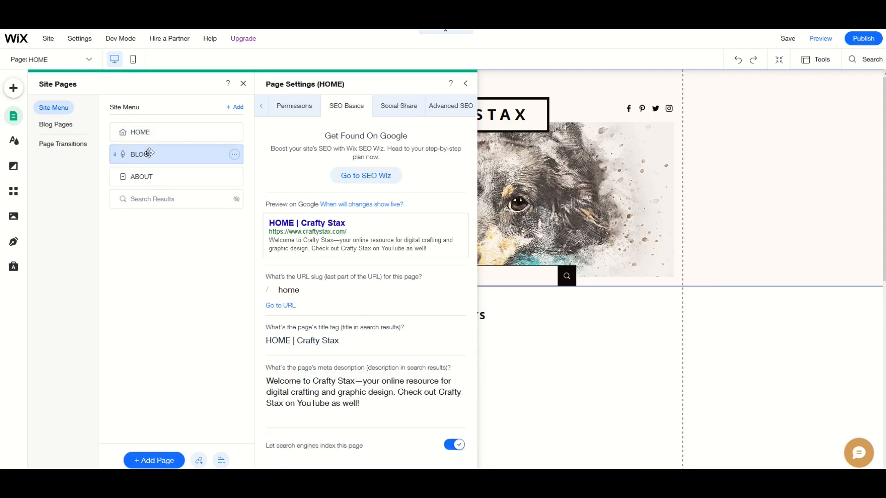
left_click(235, 154)
left_click(269, 171)
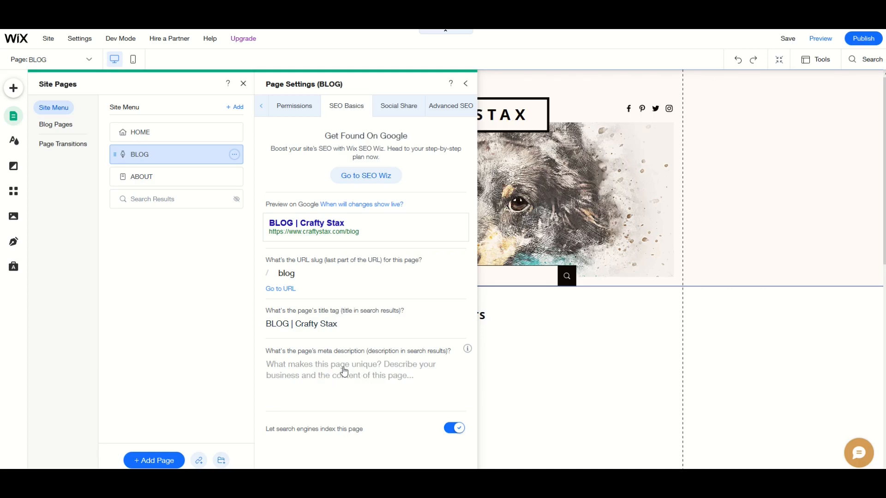
left_click(322, 365)
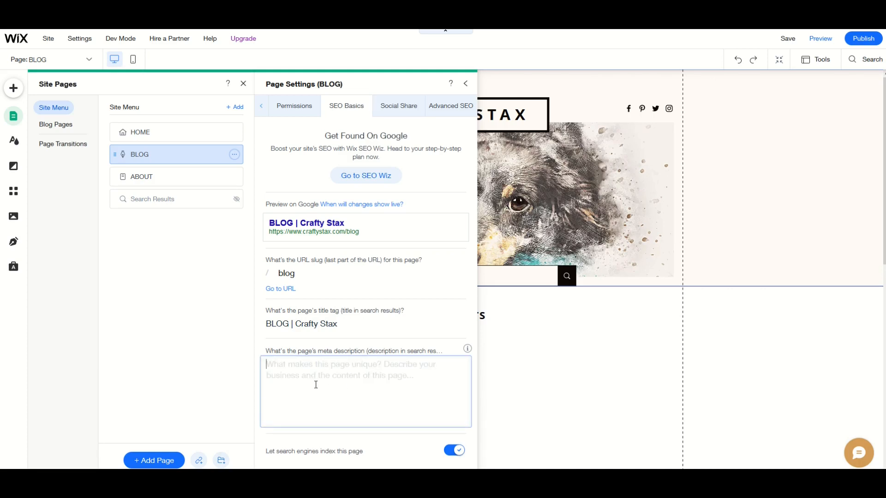
type("The Crafty Stax blog is your all-in-one resource for digital crafting, news, events and more! Follow along to get the latest posts about YouTube videos and helpful articles about crafting!")
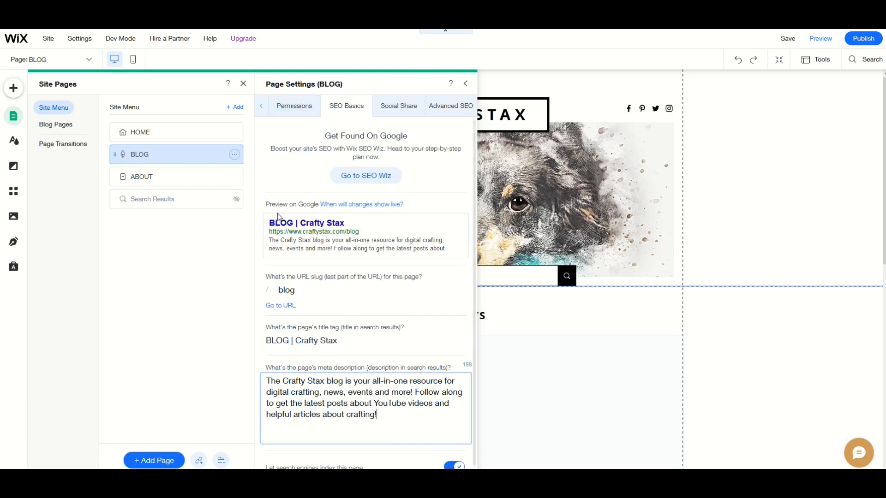
left_click(235, 313)
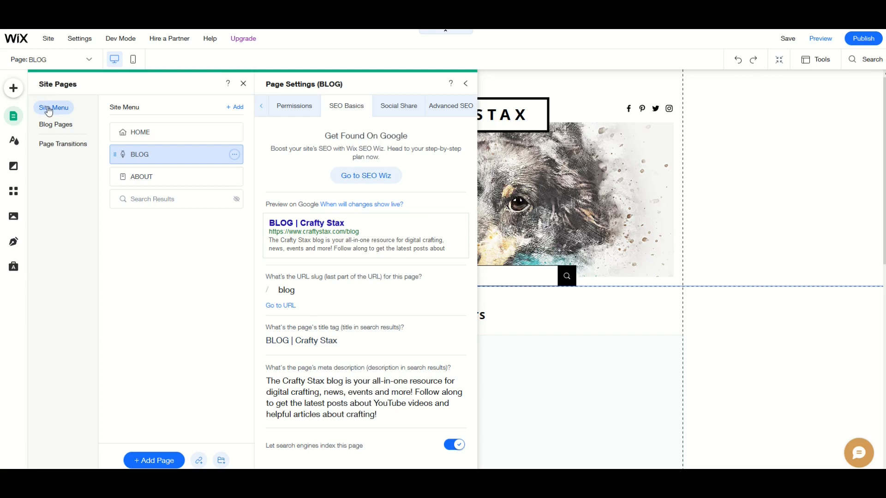
Step: Add the custom meta tag <meta name="how to sell on etsy" content="HTML, CSS, JavaScript"/> to the BLOG page's advanced SEO settings
left_click(234, 155)
left_click(271, 169)
left_click(449, 110)
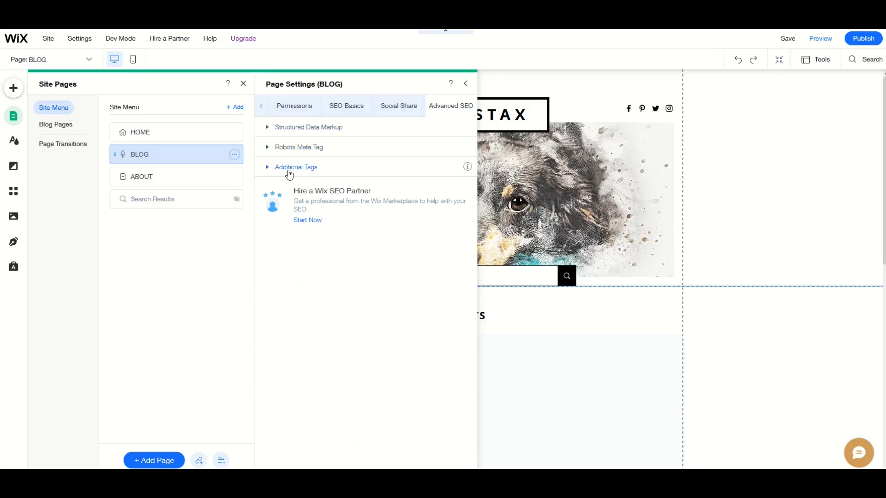
left_click(270, 169)
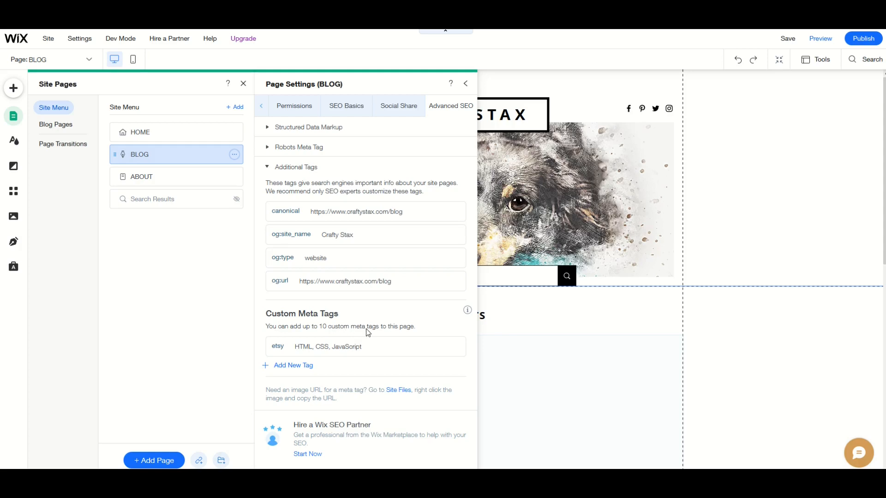
left_click(283, 367)
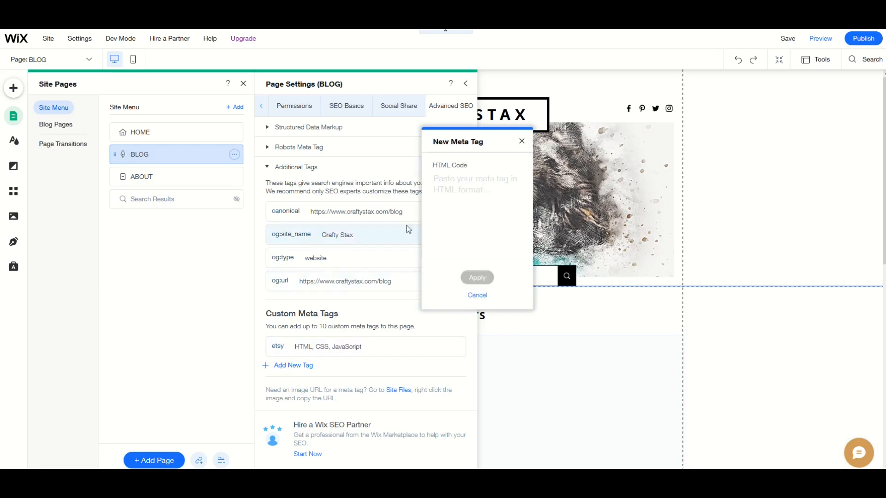
left_click(446, 180)
type("<meta name=\"how to sell on etsy\" content=\"HTML, CSS, JavaScript\"/>")
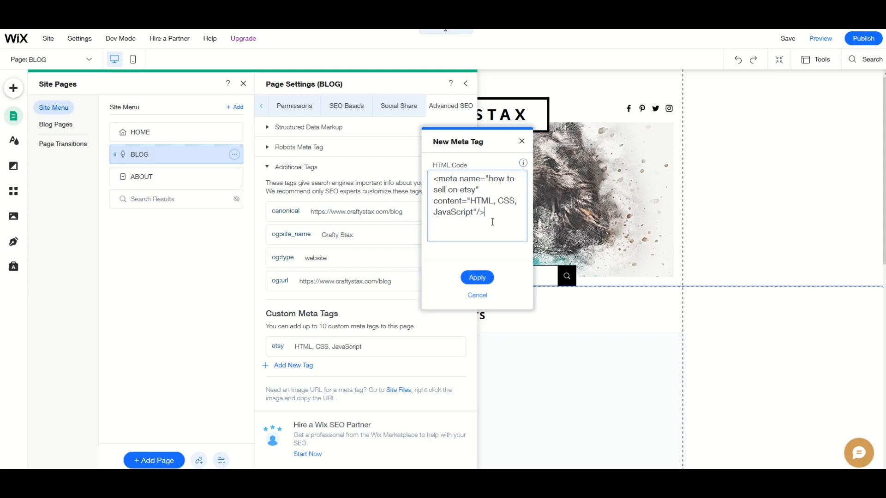
left_click(476, 279)
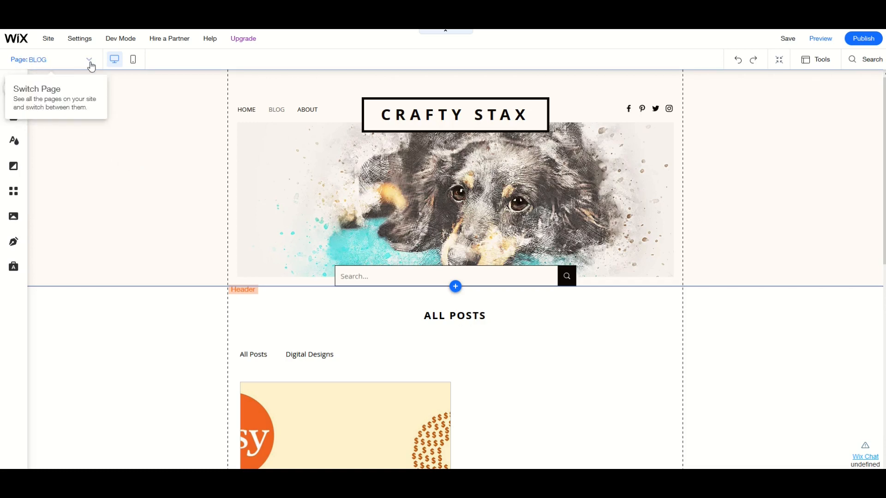
Step: Switch to the mobile version of the site, skip its introduction and examine the BLOG page's mobile layout
left_click(134, 61)
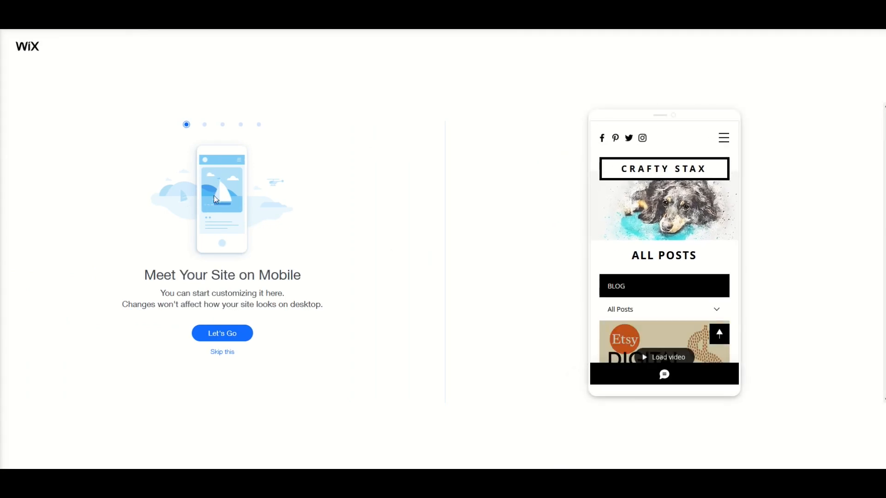
left_click(214, 359)
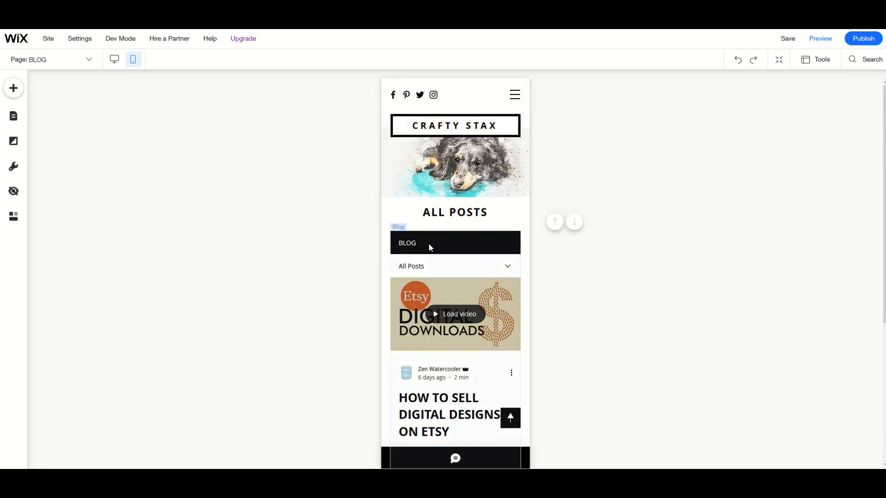
scroll(431, 310, "down", 5)
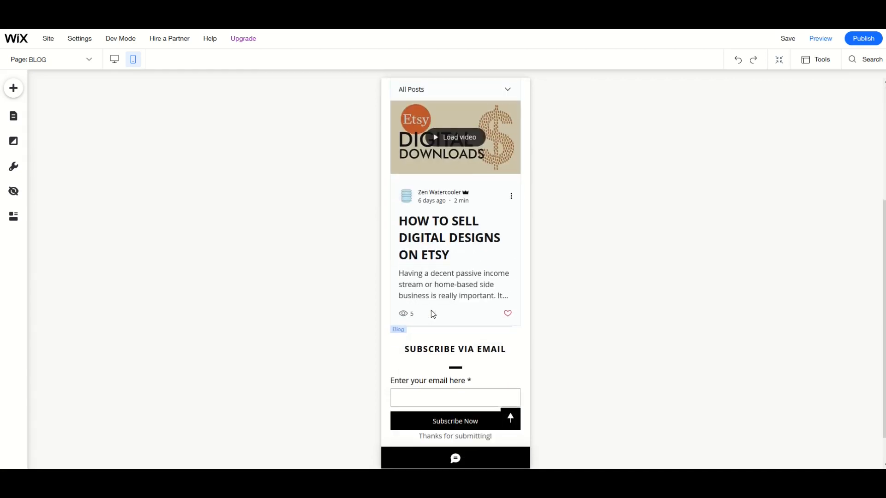
scroll(431, 310, "up", 5)
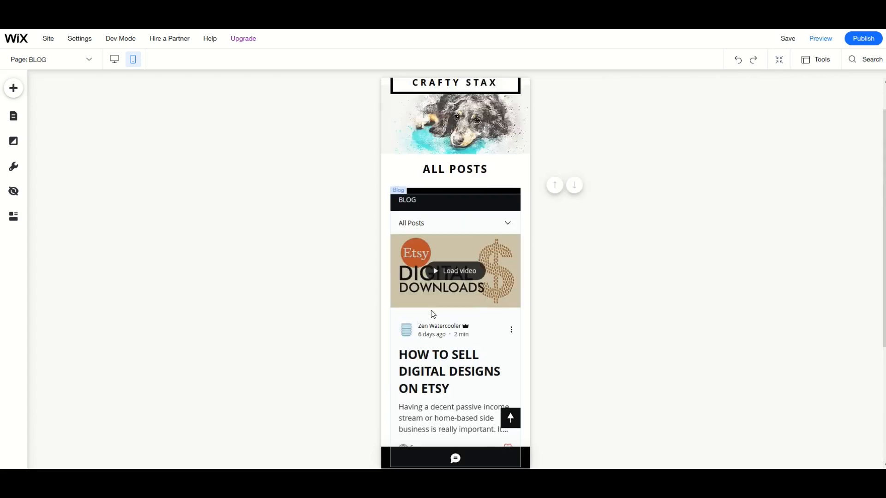
left_click(439, 177)
left_click_drag(440, 177, 439, 179)
left_click(353, 192)
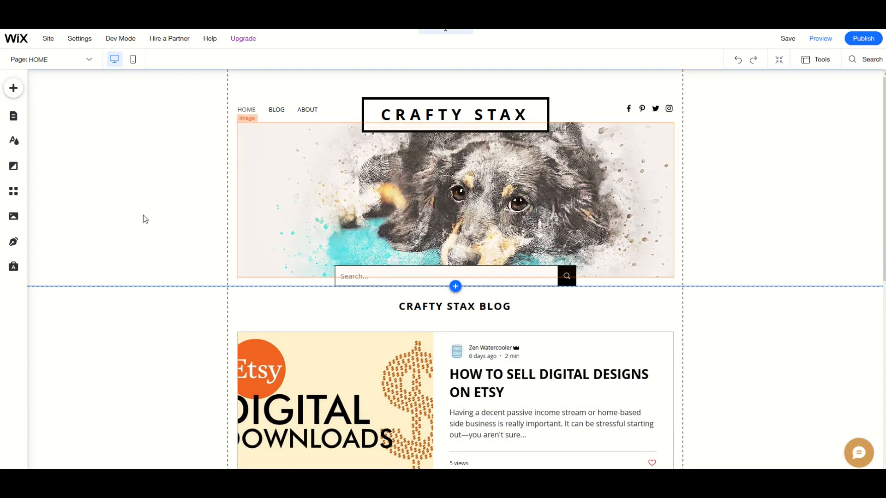
Step: Review the HOME page's desktop layout and open the site dashboard to look over its suggestions and tools
scroll(183, 241, "down", 3)
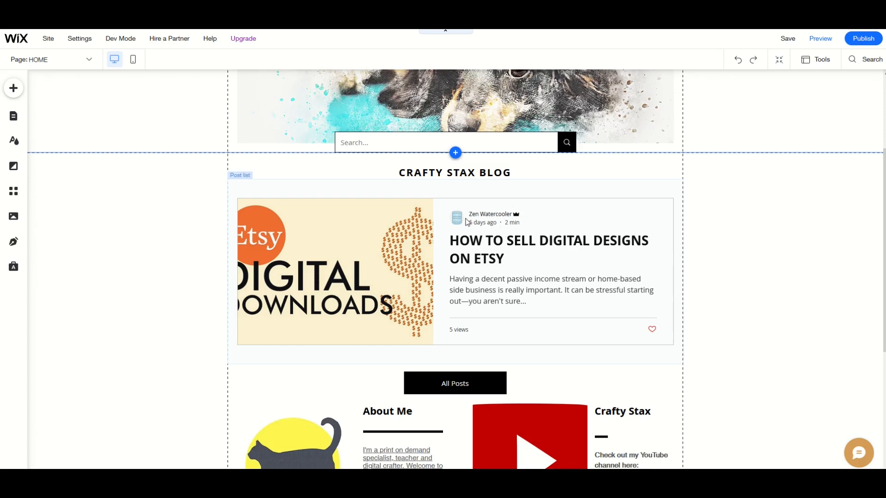
scroll(467, 222, "up", 3)
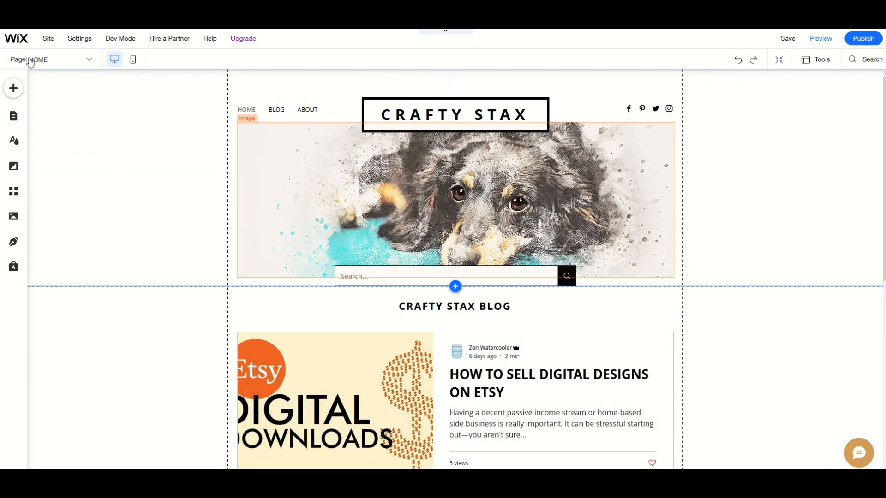
mouse_move(78, 43)
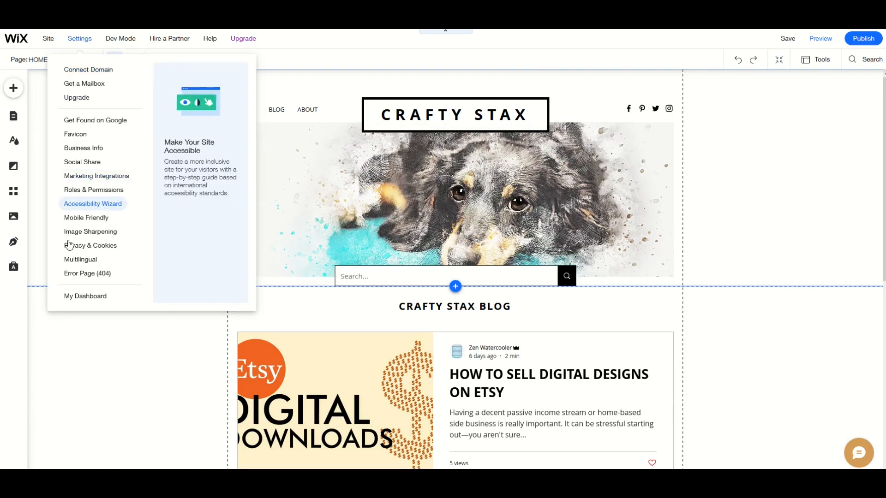
left_click(75, 297)
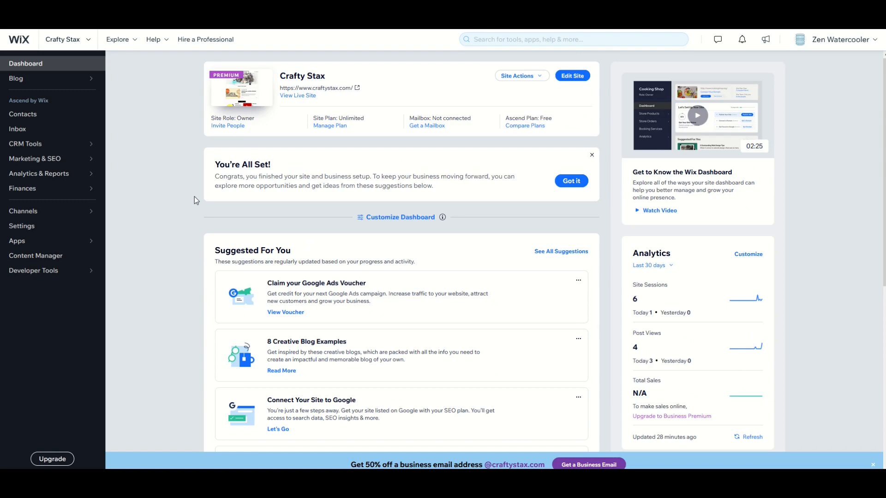
scroll(195, 200, "down", 6)
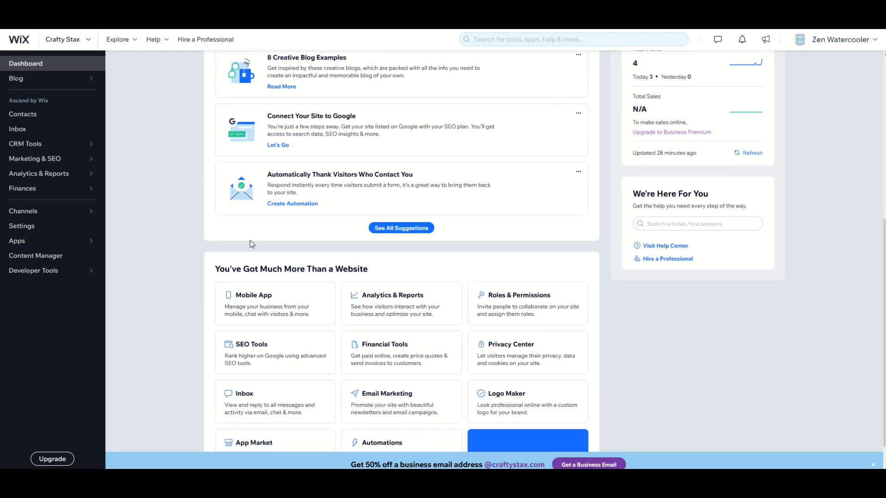
Step: Start an invitation for a new collaborator in Roles & Permissions and add the invitee's email address
left_click(498, 300)
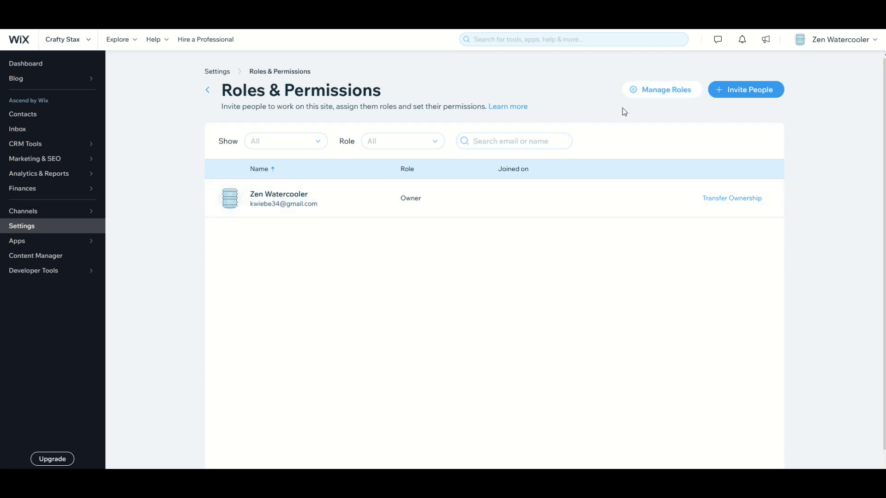
left_click(739, 97)
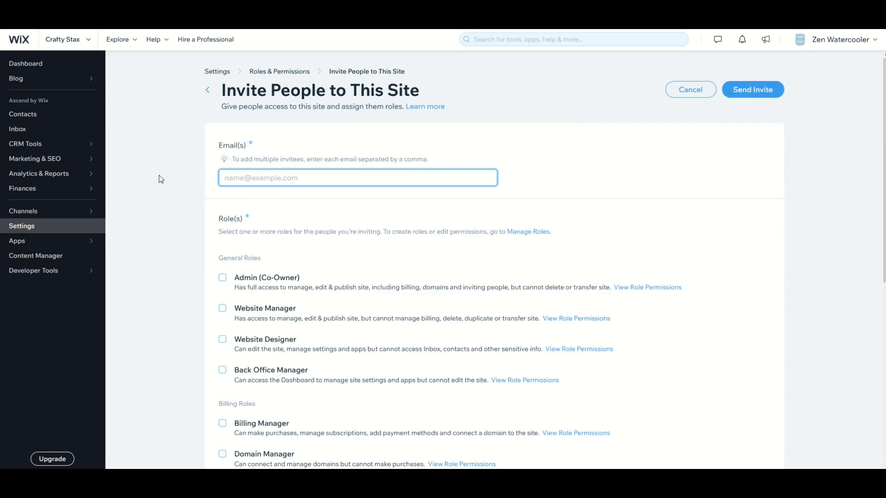
type("aa@aa.com")
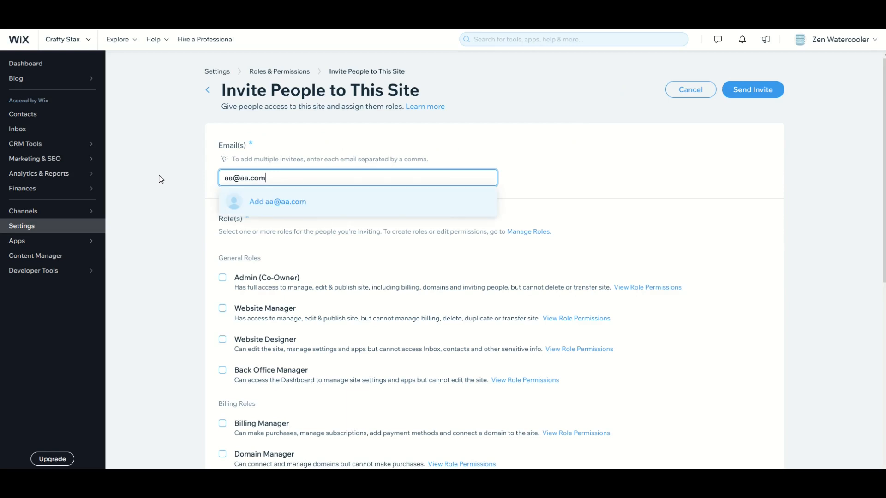
left_click(275, 205)
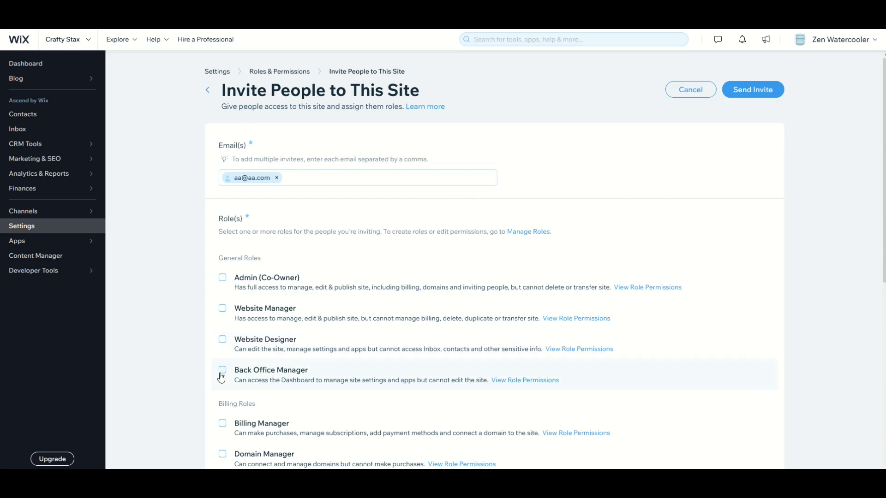
Step: Examine the general, billing, marketing, blog and payments roles that can be assigned to the invitee
scroll(185, 330, "down", 2)
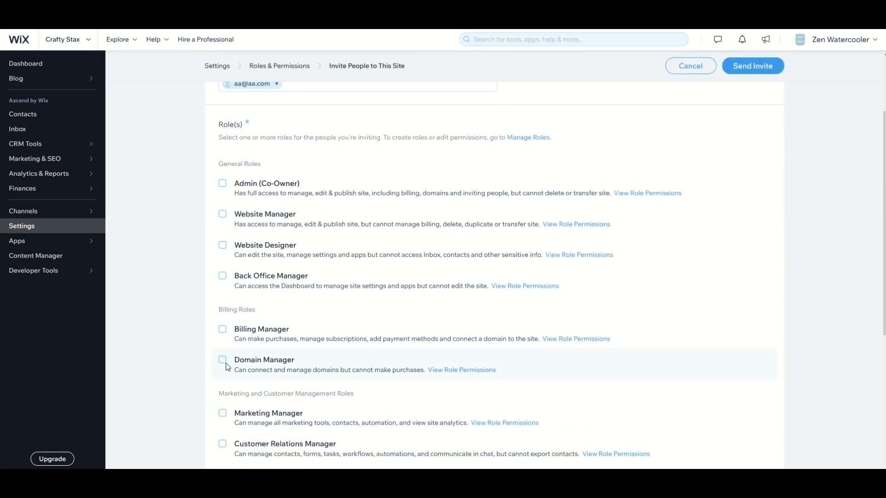
scroll(223, 365, "up", 1)
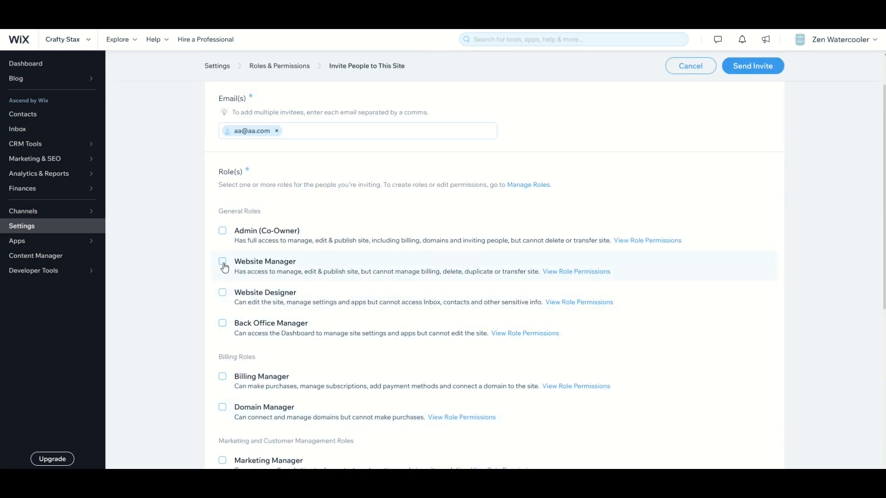
scroll(216, 323, "down", 4)
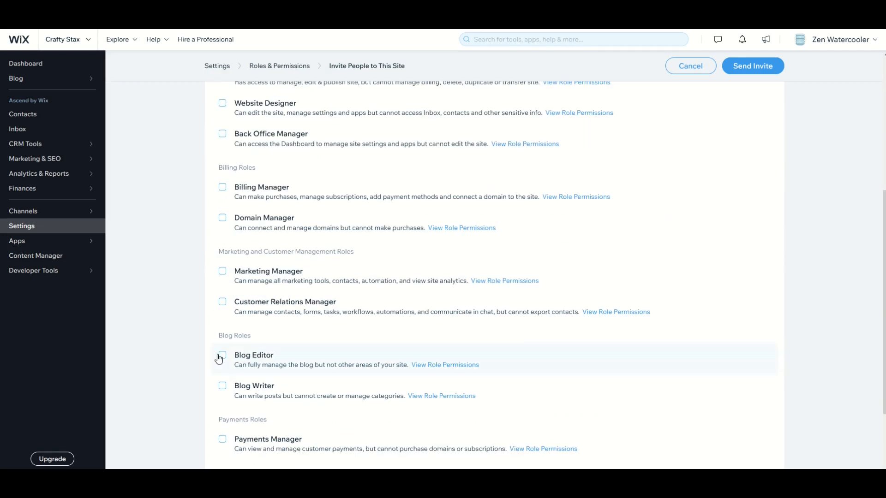
scroll(222, 367, "up", 4)
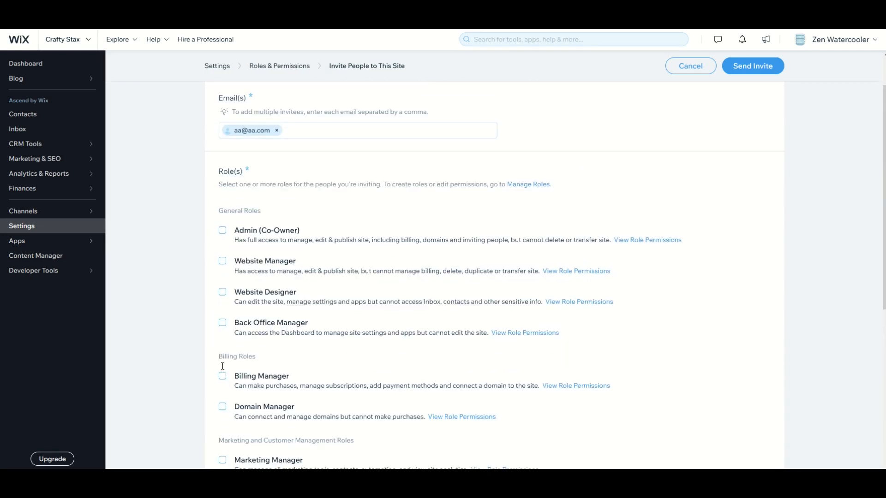
scroll(222, 366, "up", 1)
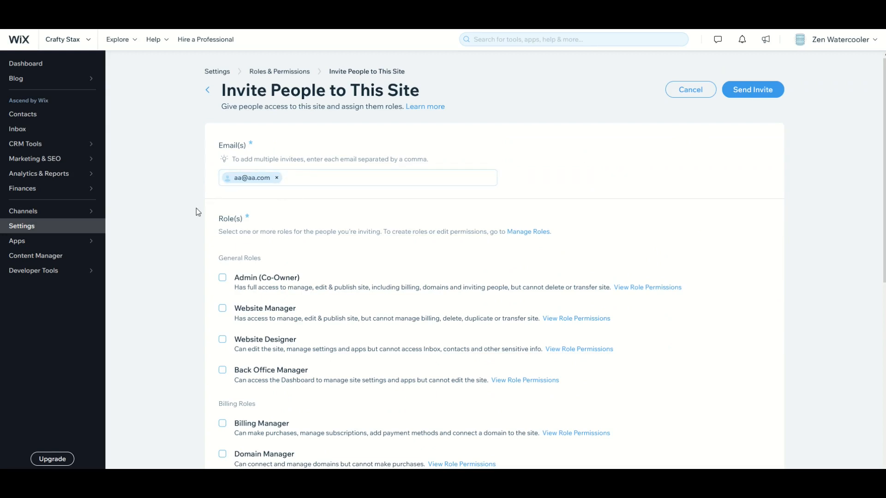
scroll(195, 214, "down", 3)
scroll(193, 217, "up", 2)
scroll(192, 218, "up", 2)
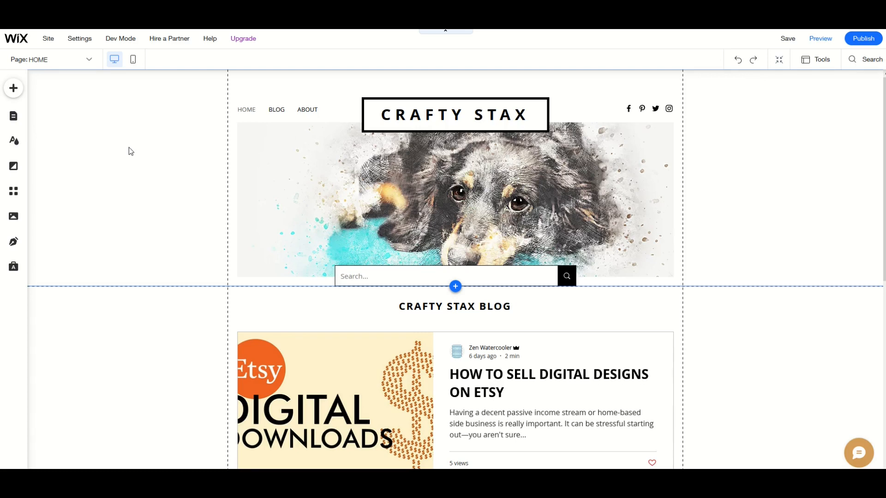
Step: Switch to the site editor and browse the elements and member apps that can be added to the site
left_click(14, 93)
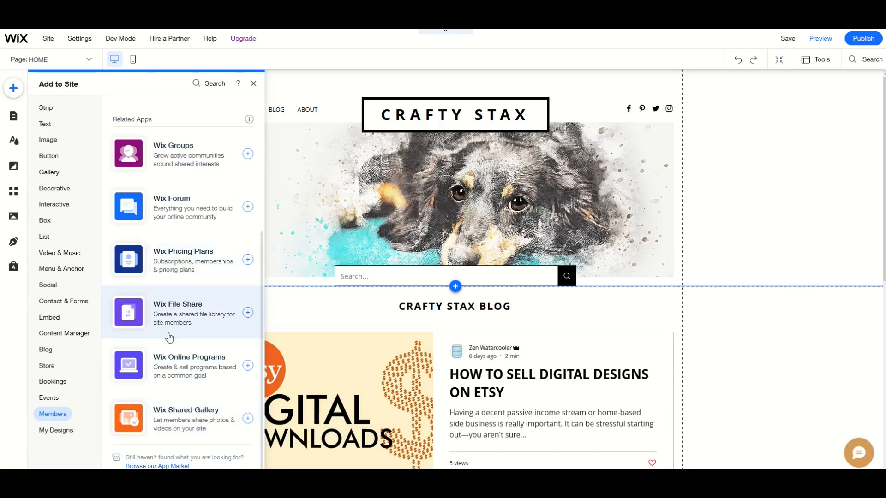
scroll(169, 335, "up", 4)
scroll(166, 323, "up", 1)
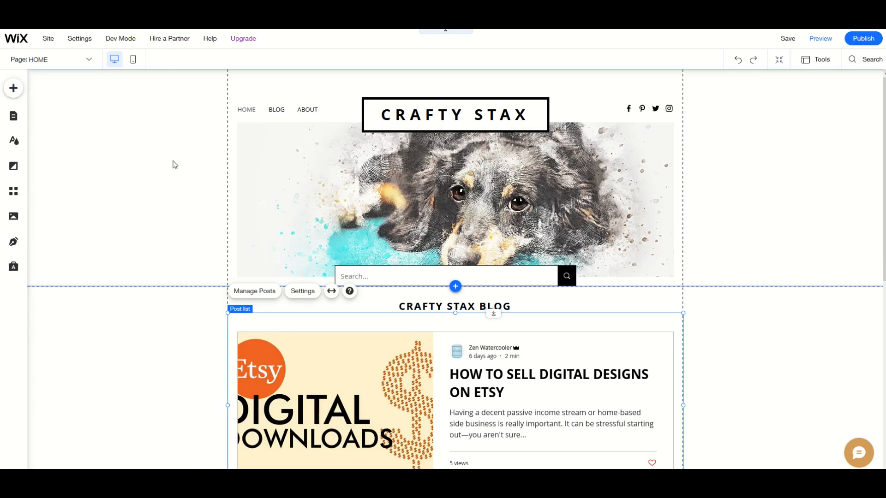
Step: Go to the HOME page's post list and open the published post HOW TO SELL DIGITAL DESIGNS ON ETSY for editing
scroll(185, 187, "down", 1)
scroll(185, 187, "down", 3)
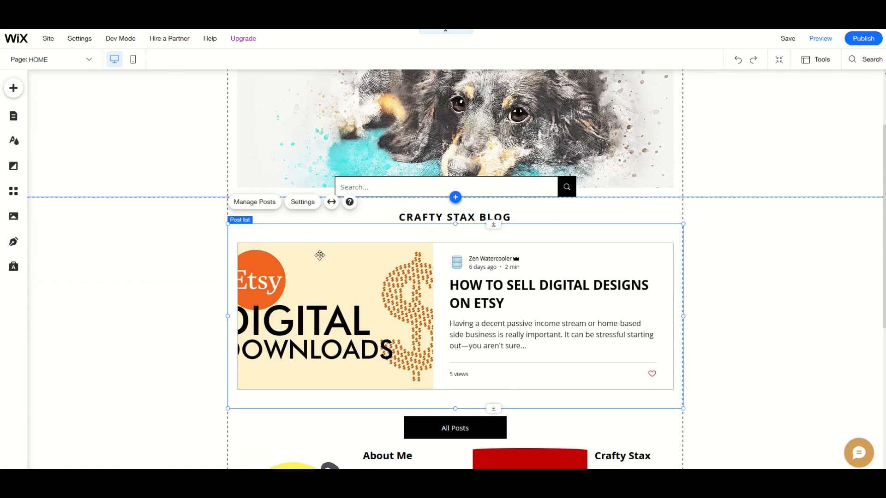
scroll(272, 249, "up", 4)
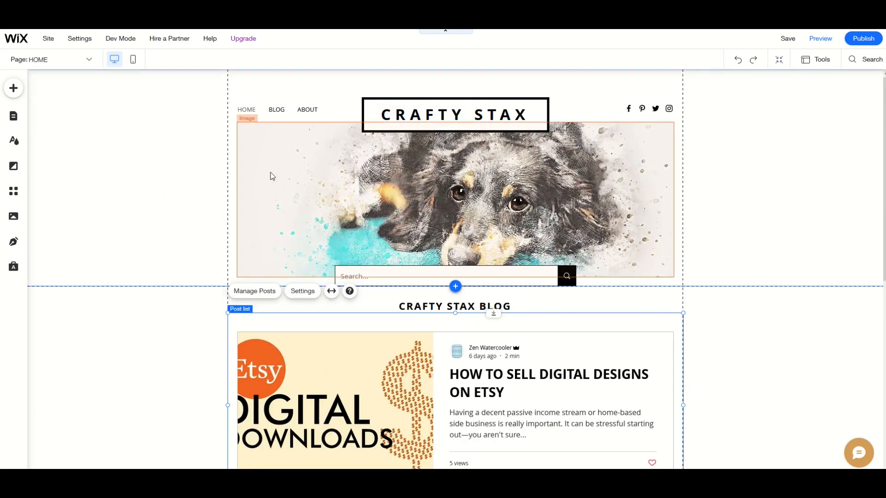
scroll(297, 185, "down", 5)
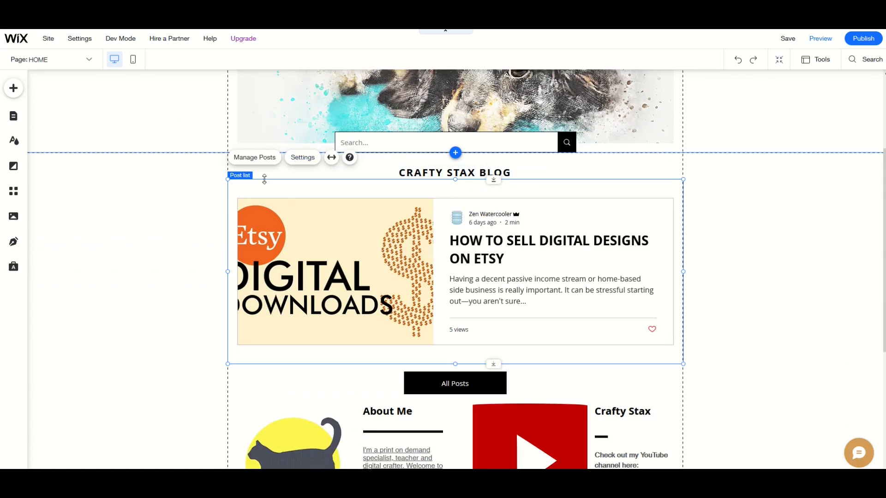
left_click(267, 159)
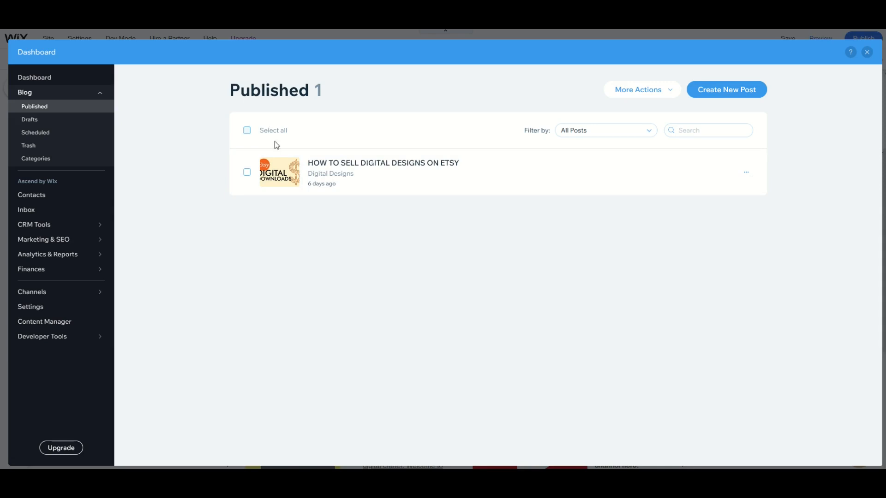
mouse_move(334, 183)
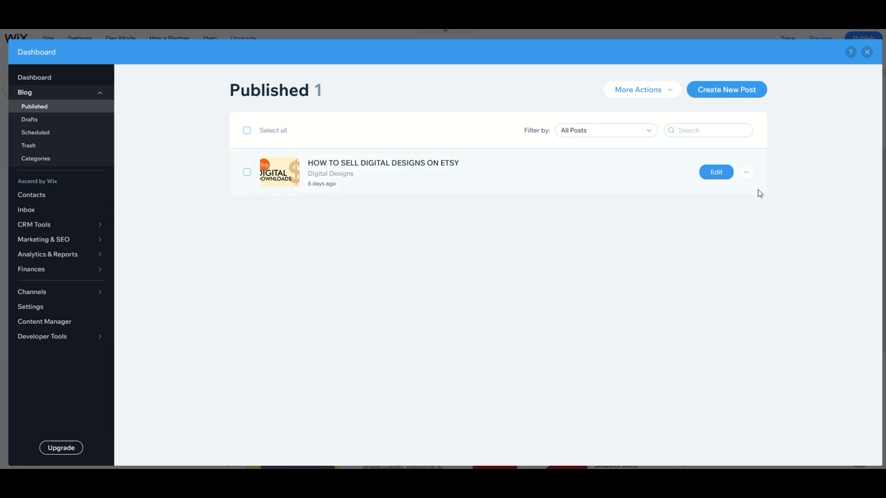
left_click(709, 175)
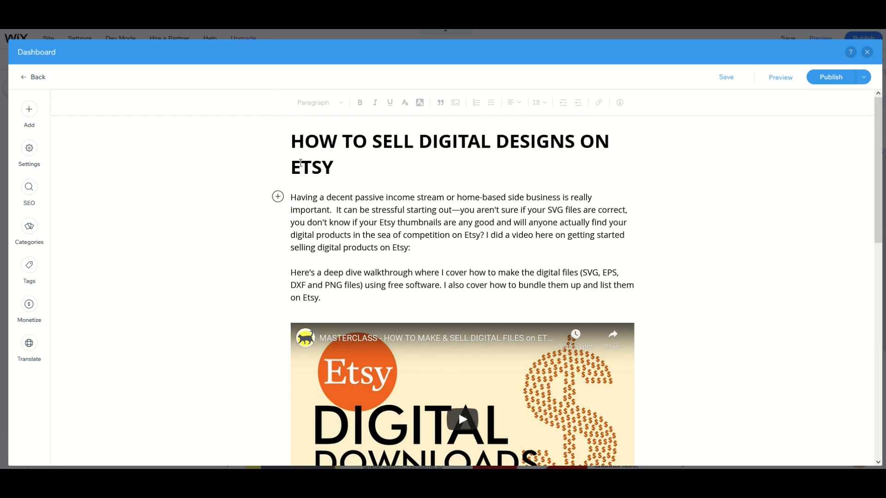
Step: Look through the post and insert a blank line after the paragraph that begins "Getting that first sale"
left_click(309, 147)
left_click(334, 210)
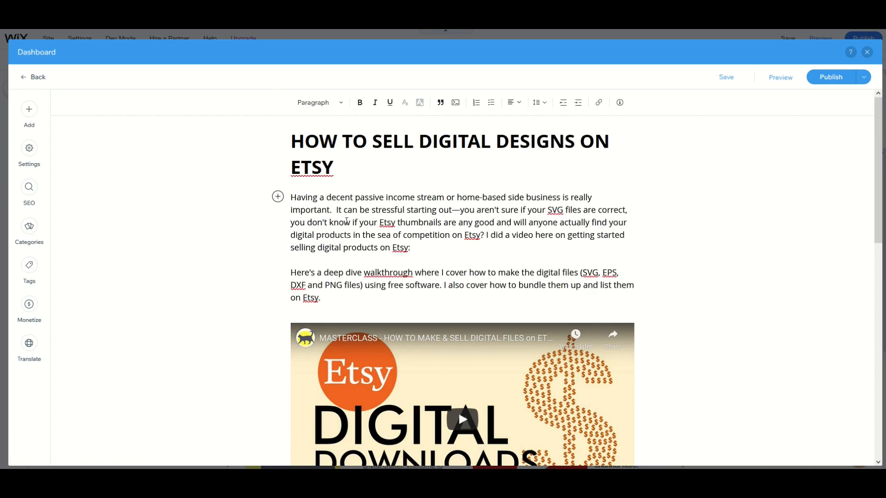
scroll(346, 221, "down", 2)
scroll(347, 221, "down", 7)
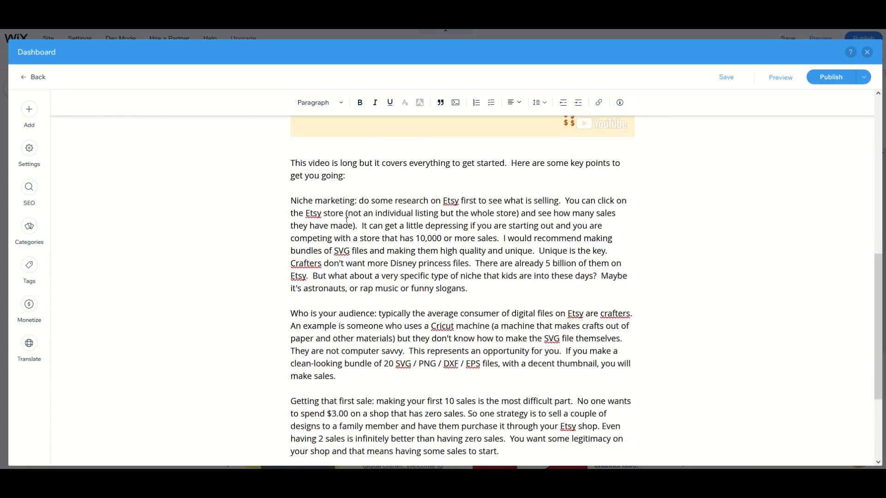
scroll(347, 221, "down", 2)
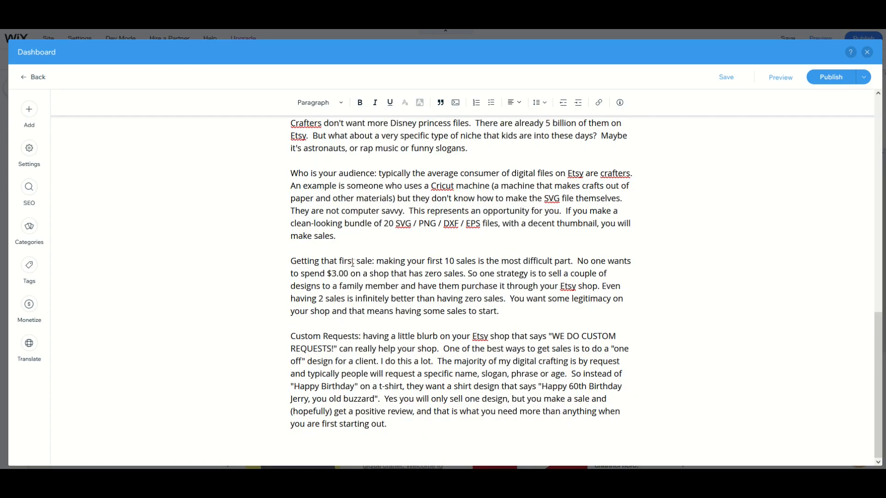
left_click(514, 308)
key("Return")
key("Return")
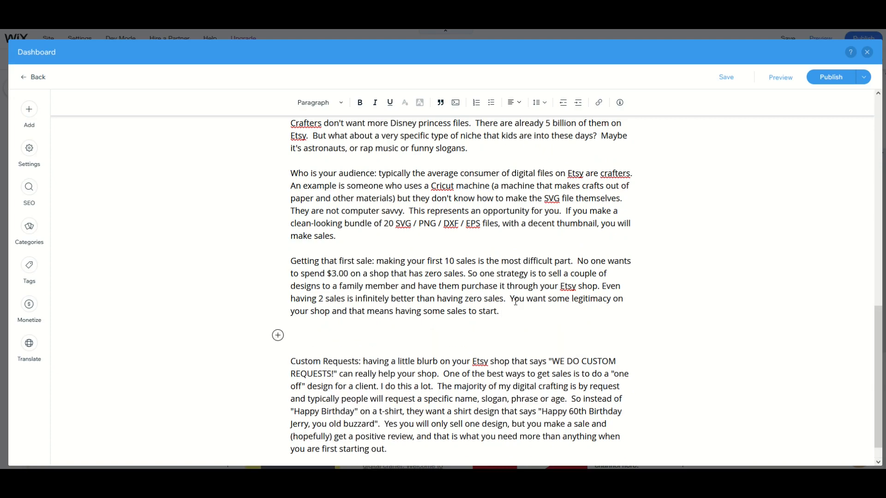
Step: Upload Coffee.png to the site files and insert it into the post at the blank line
left_click(279, 337)
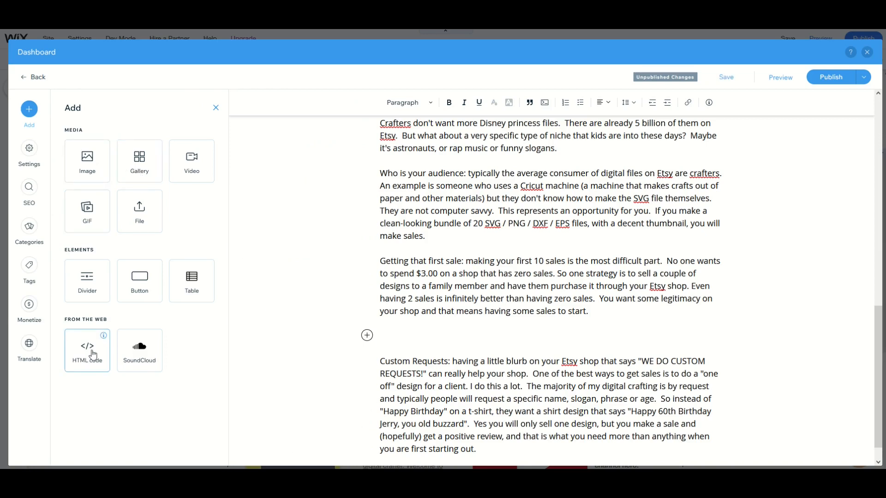
left_click(93, 168)
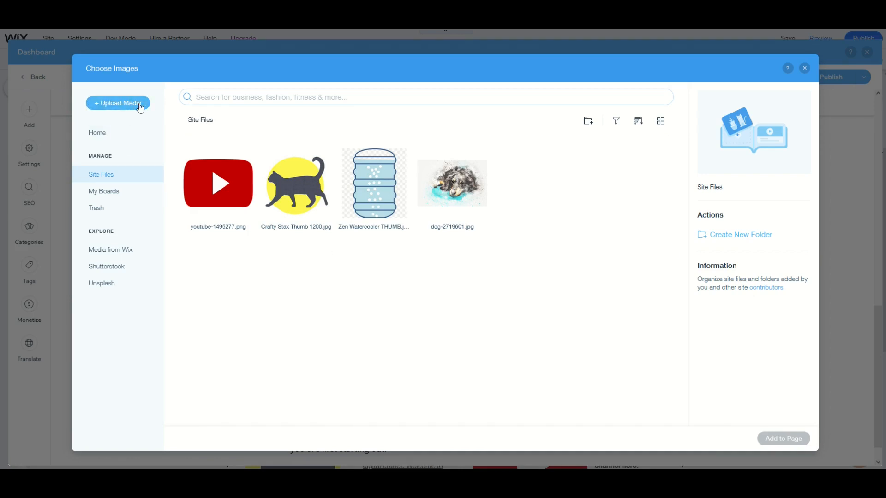
left_click(115, 104)
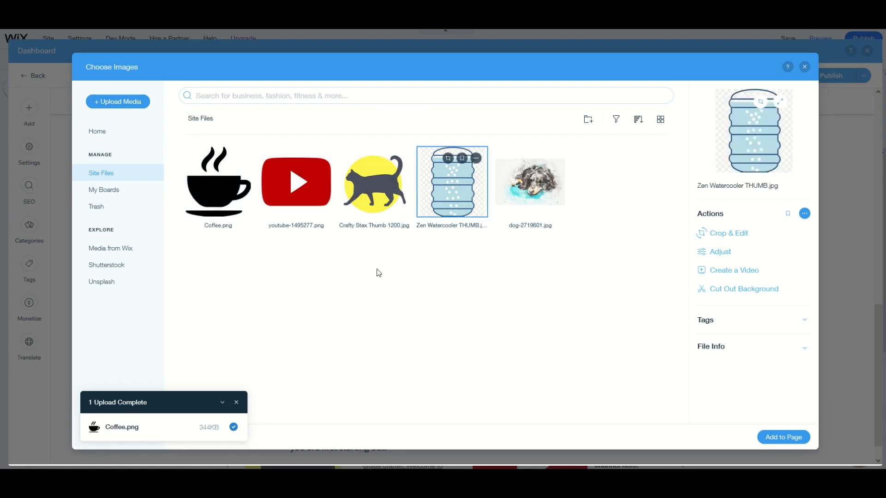
left_click(377, 272)
left_click(207, 216)
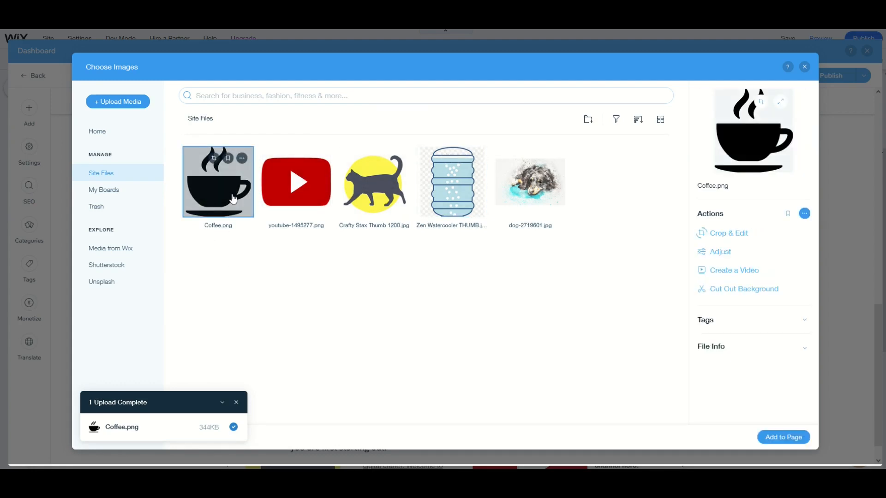
left_click(372, 198)
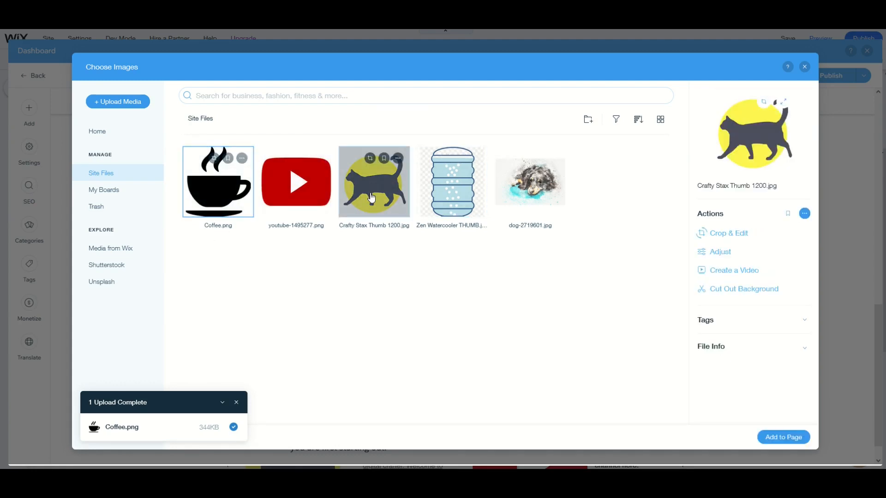
left_click(214, 190)
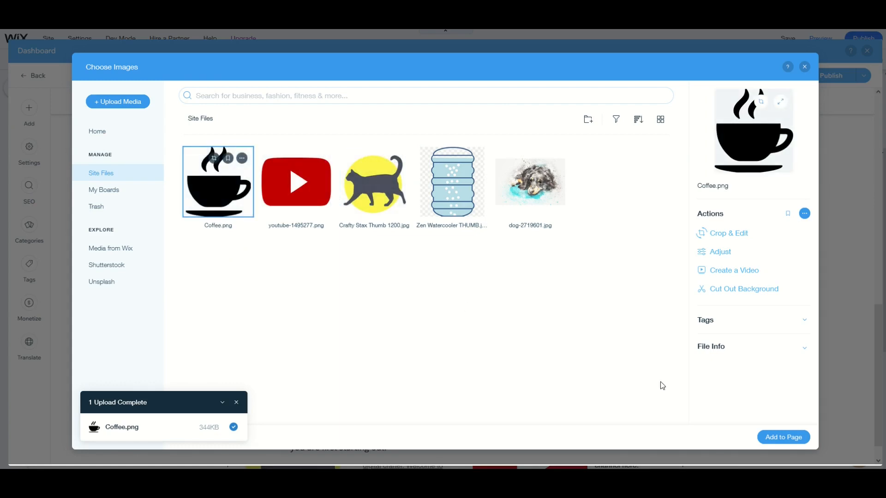
left_click(784, 437)
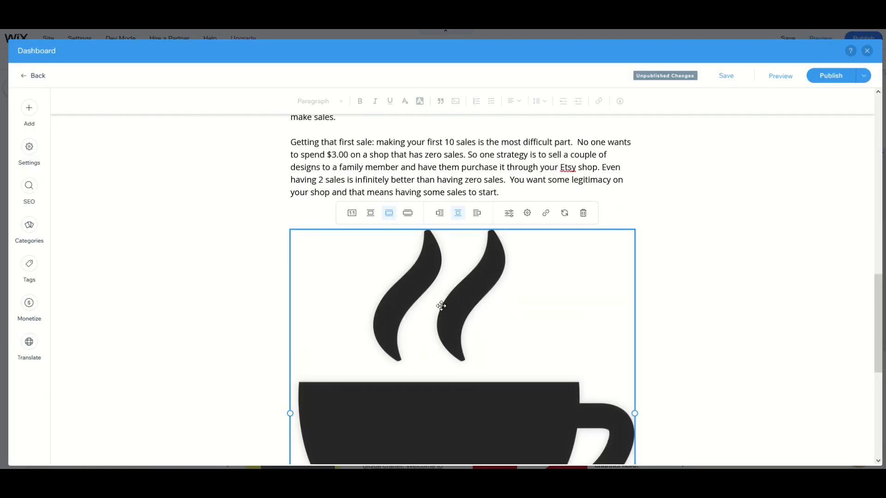
Step: Shrink the coffee cup image in the post to about a quarter of the text column's width
scroll(415, 294, "down", 4)
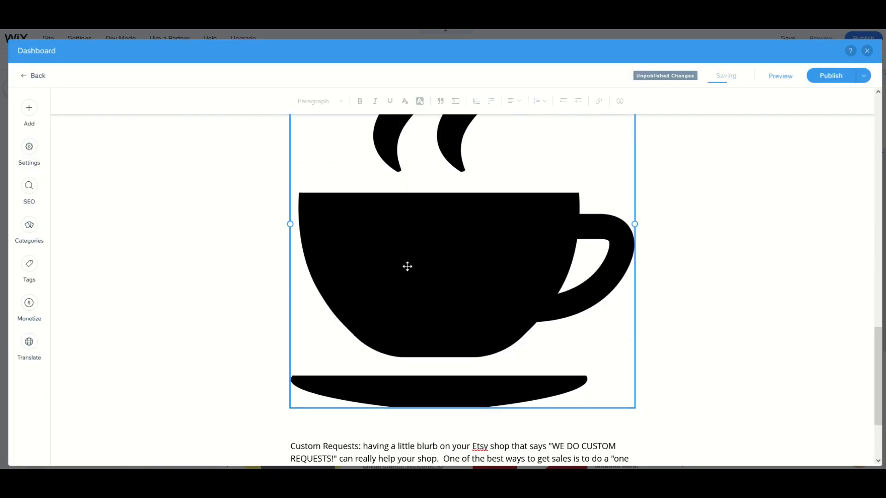
scroll(406, 263, "up", 2)
scroll(408, 267, "up", 1)
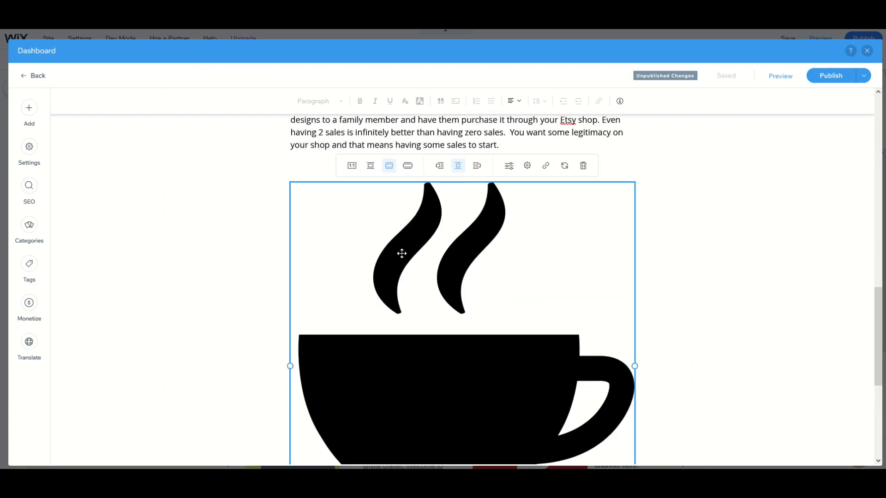
scroll(397, 268, "down", 2)
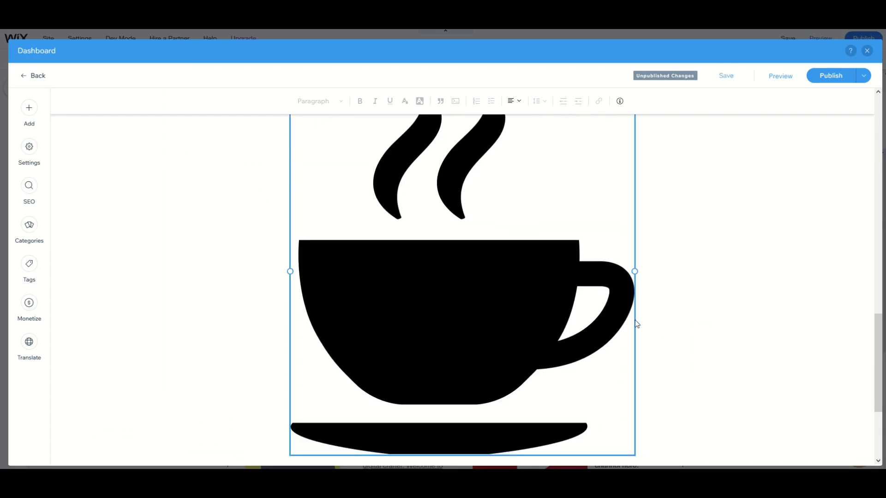
left_click_drag(636, 272, 482, 269)
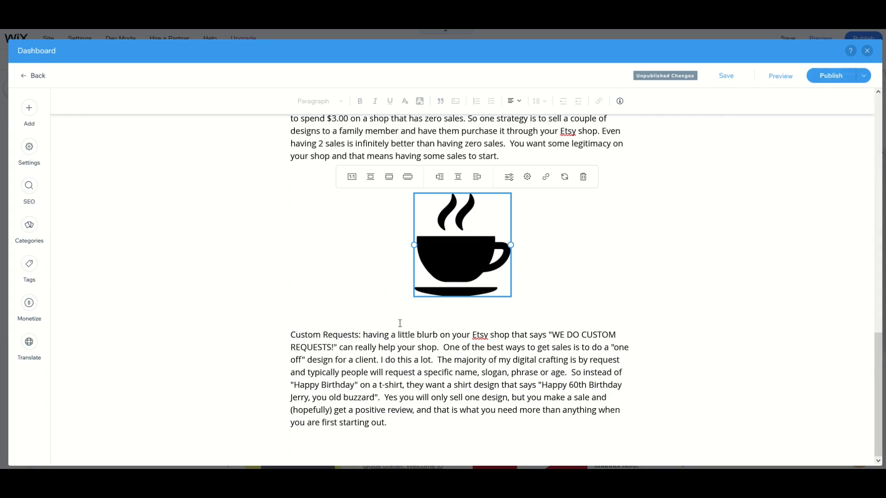
key("BackSpace")
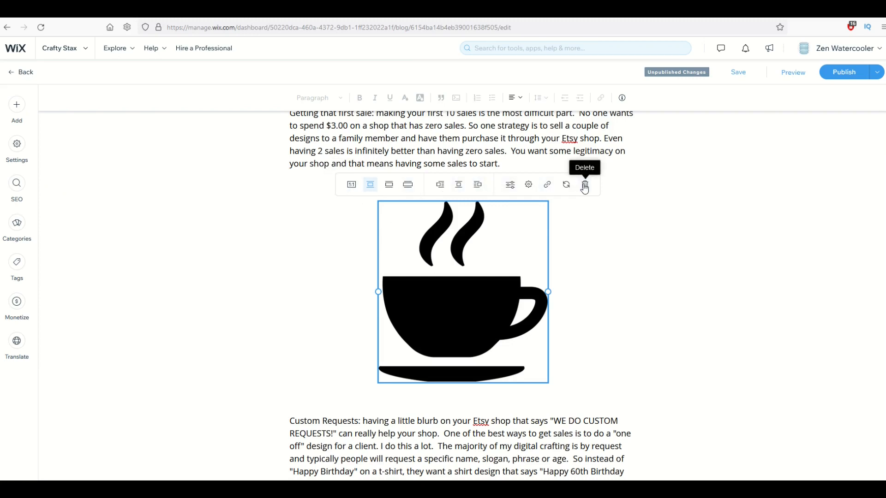
Step: Crop the steam off the upper part of the coffee cup image, keeping only the cup and saucer, and save it
left_click(510, 186)
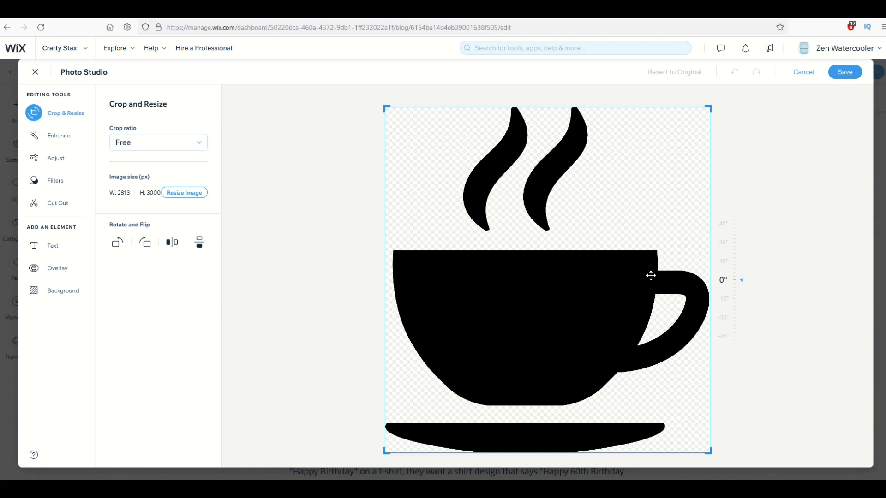
left_click_drag(708, 105, 728, 245)
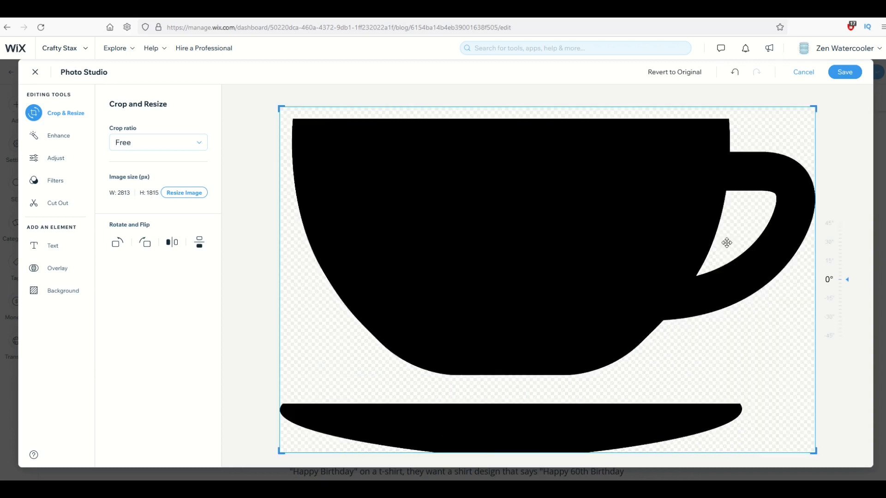
left_click(842, 73)
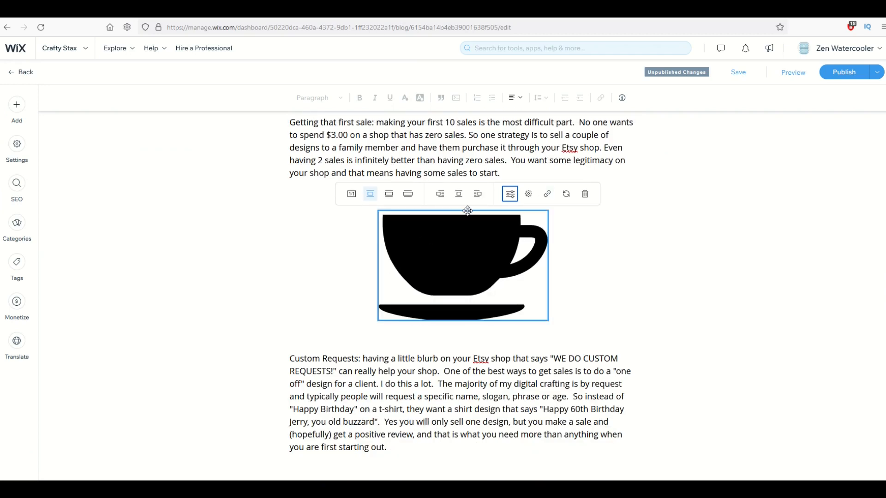
Step: Reopen the coffee cup image for editing and look at the Enhance and Adjust tools
left_click(510, 193)
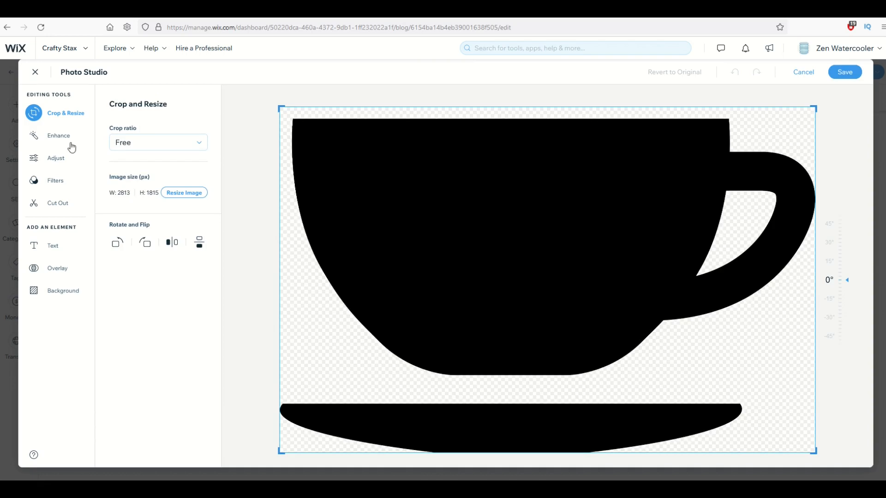
left_click(59, 138)
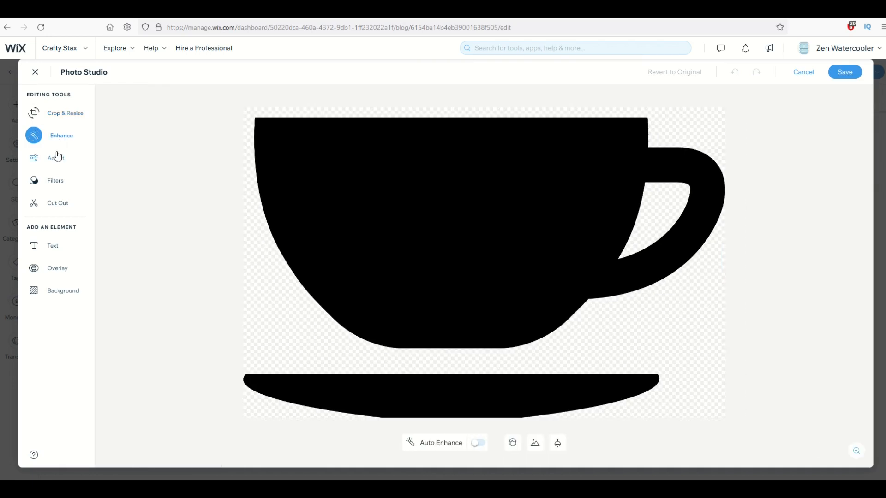
left_click(56, 158)
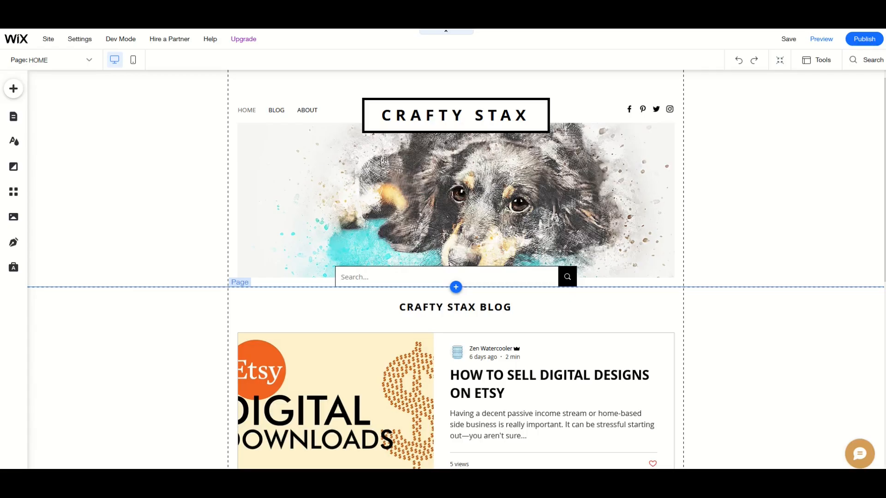
Step: Go from the site editor's HOME page to the site dashboard and open the blog's categories
scroll(297, 192, "down", 2)
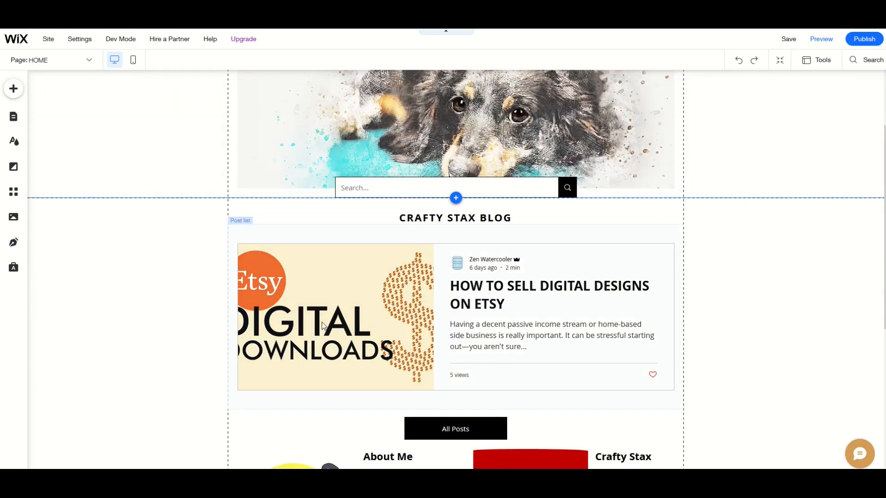
scroll(322, 301, "up", 2)
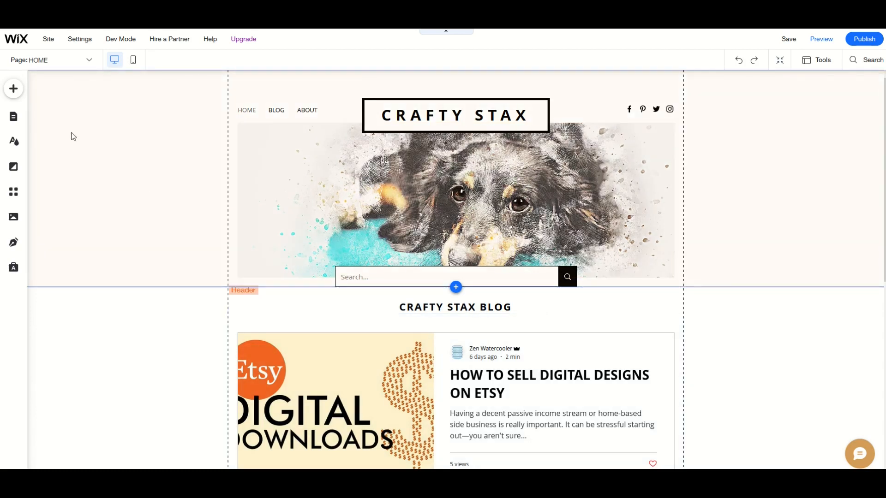
mouse_move(73, 44)
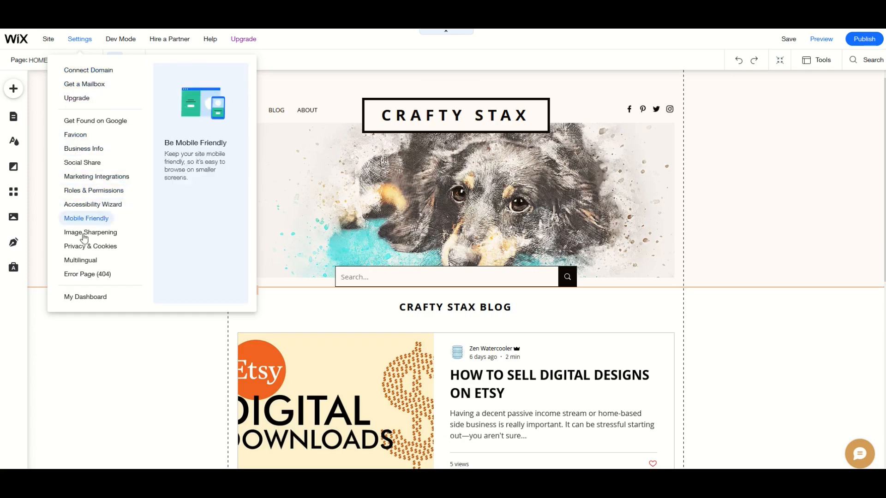
left_click(84, 300)
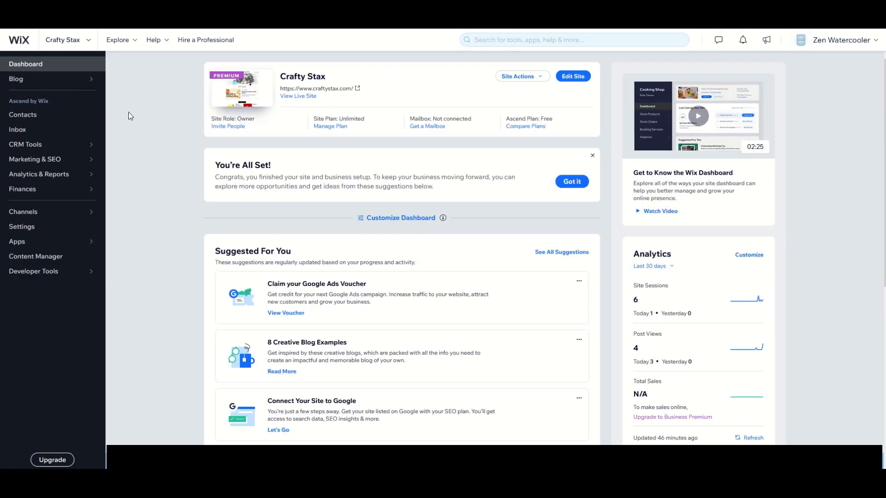
mouse_move(24, 81)
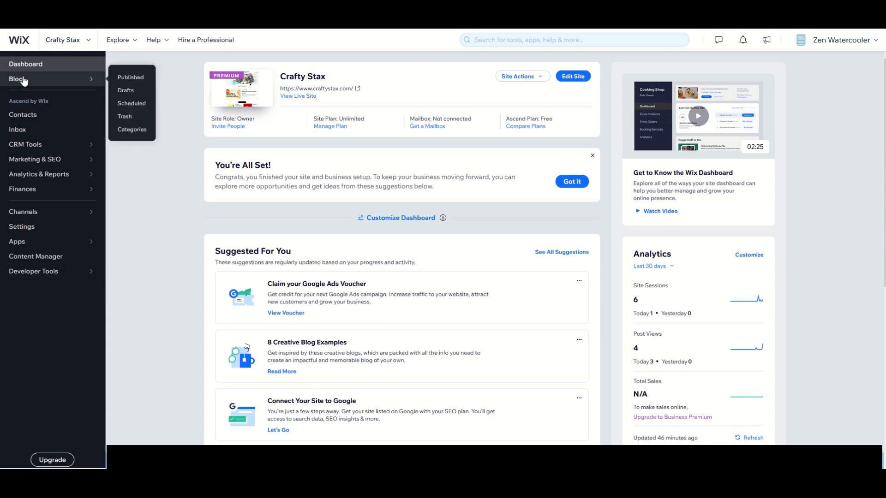
left_click(130, 131)
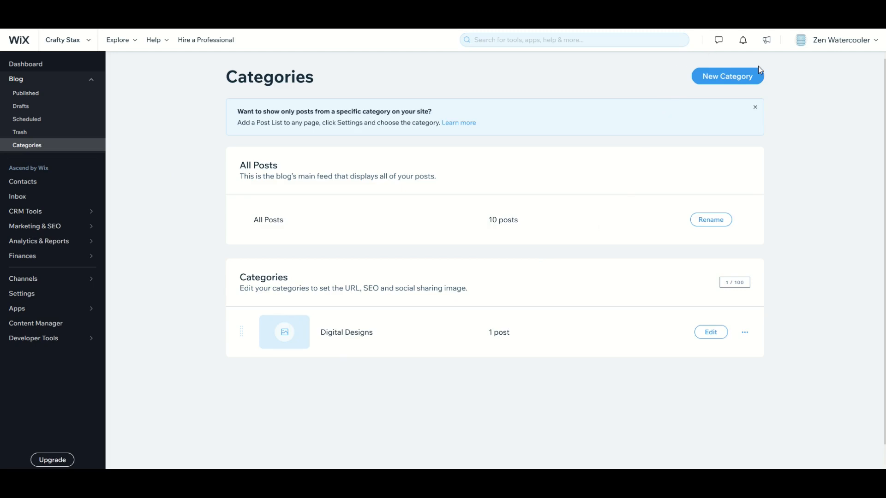
Step: Start a new blog category and set both its label and its title to Affinity Photo
left_click(712, 79)
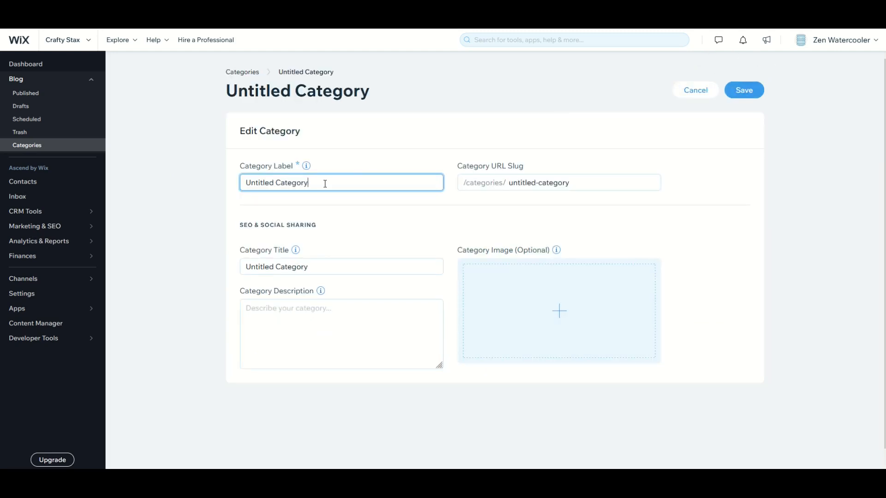
left_click_drag(326, 184, 217, 180)
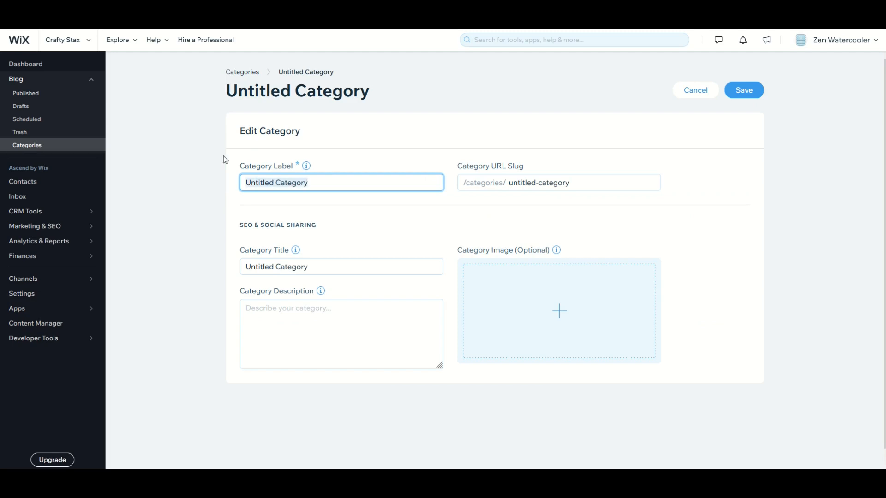
type("Affinity Photo")
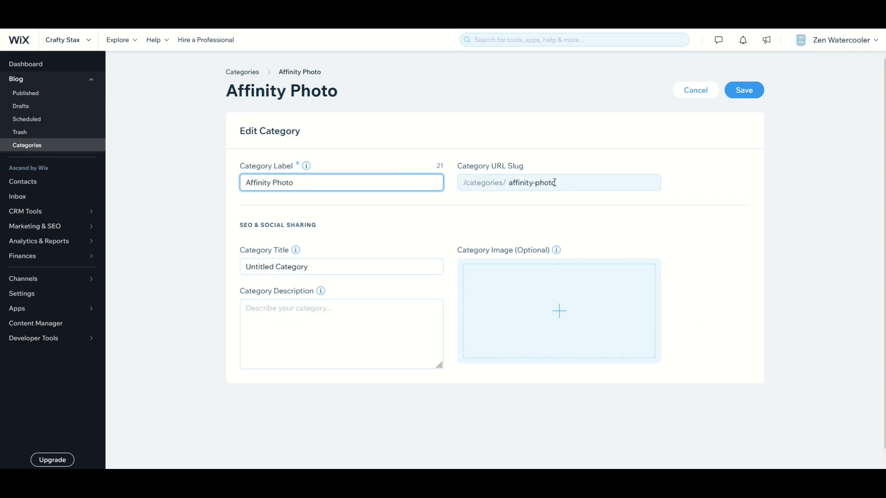
left_click(307, 263)
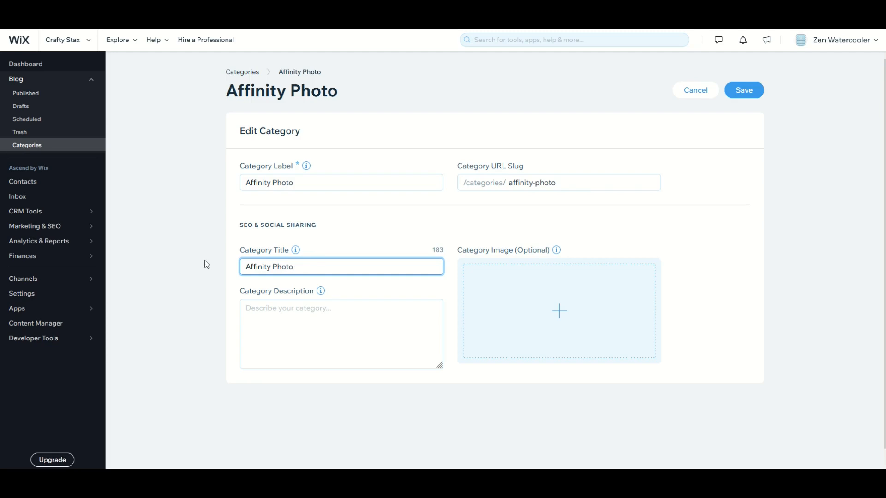
Step: Describe the category as "Affinity Photo is a premiere software tool for graphic designers." and save it
left_click(272, 306)
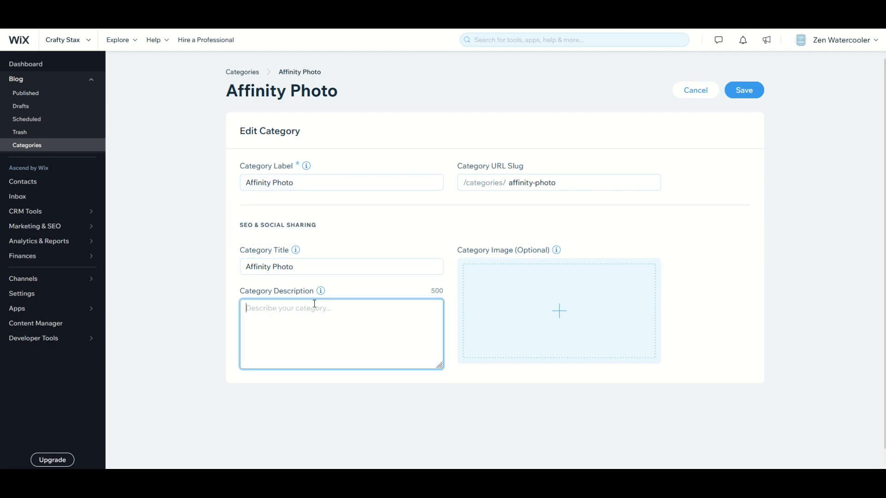
mouse_move(321, 298)
type("Affinity Photo is a premiere software tool for graphic designers.")
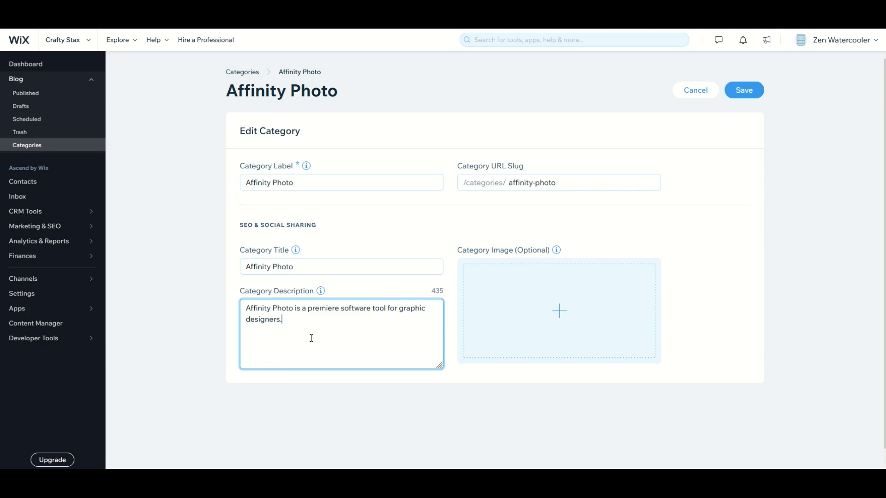
left_click(742, 96)
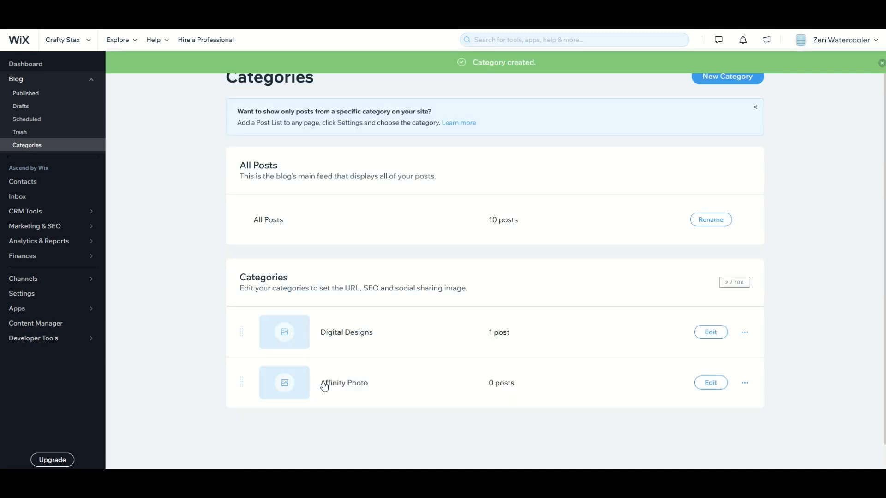